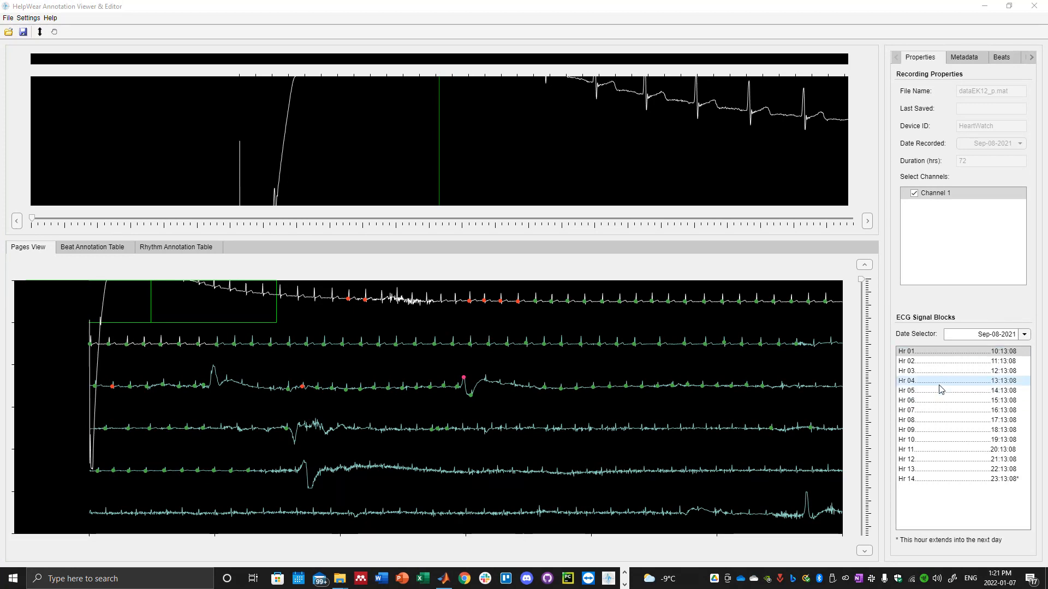
Load the Hr 09 ECG signal block starting at 18:13:08 for Sep-08-2021.
left_click(1008, 334)
left_click(959, 394)
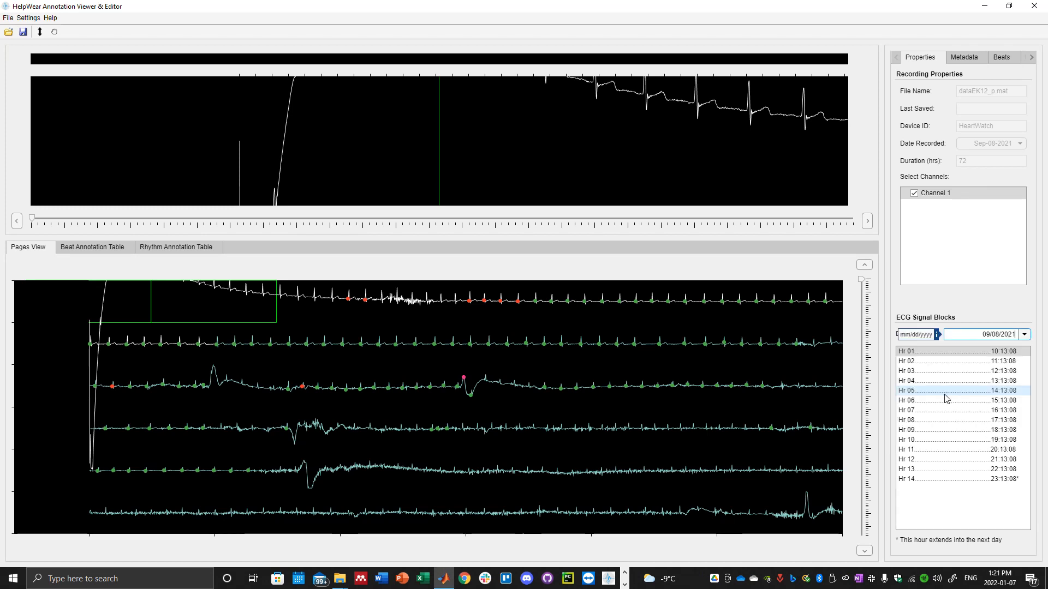
left_click(916, 431)
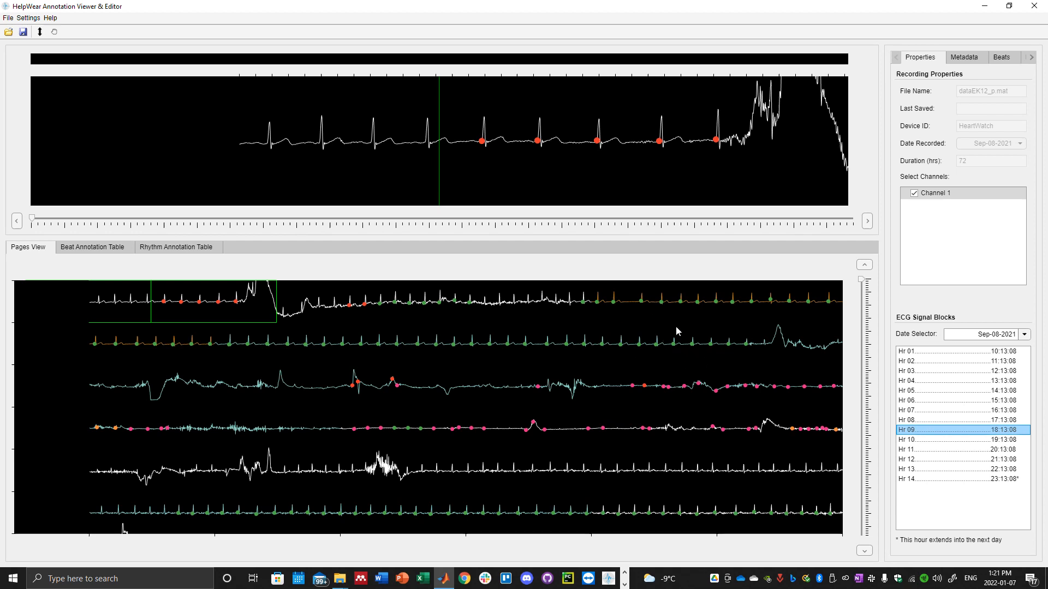
Review the hour's beat annotations and rhythm annotations in their tables, and return to the signal pages.
left_click(102, 248)
scroll(133, 379, "down", 5)
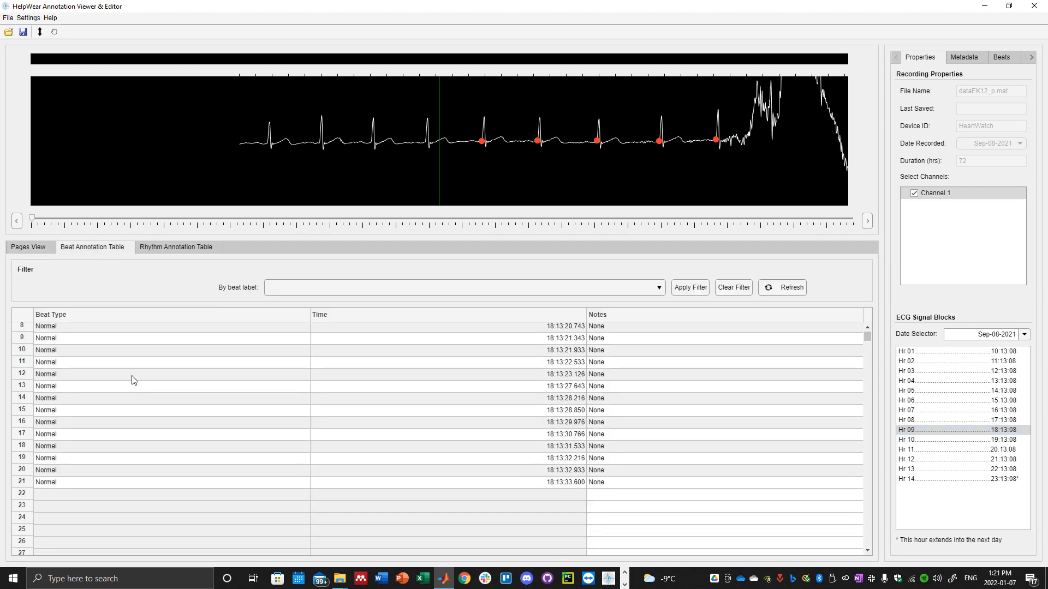
scroll(134, 380, "down", 3)
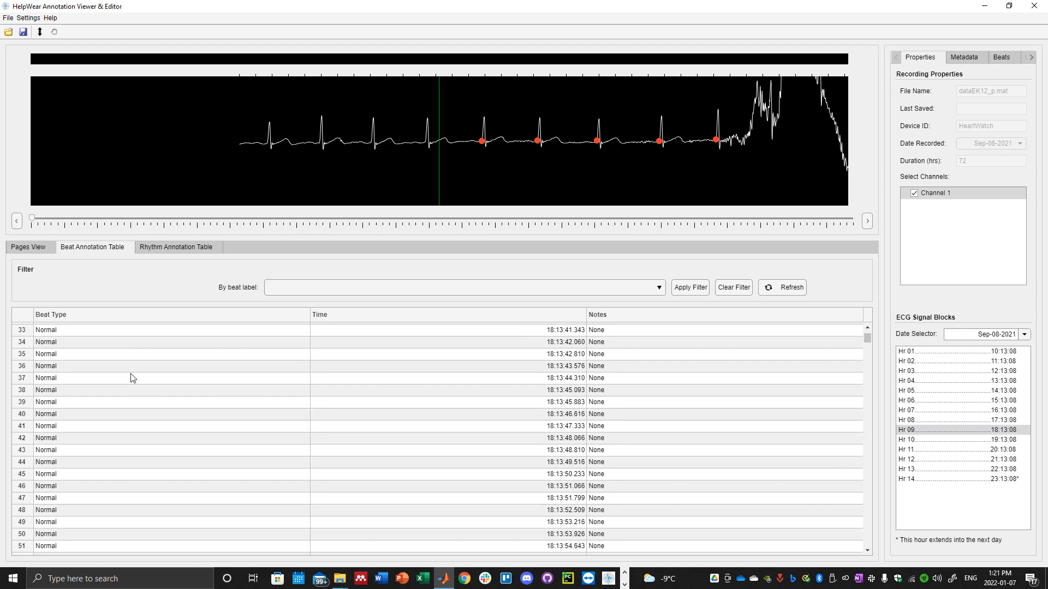
scroll(132, 377, "down", 9)
scroll(130, 375, "up", 8)
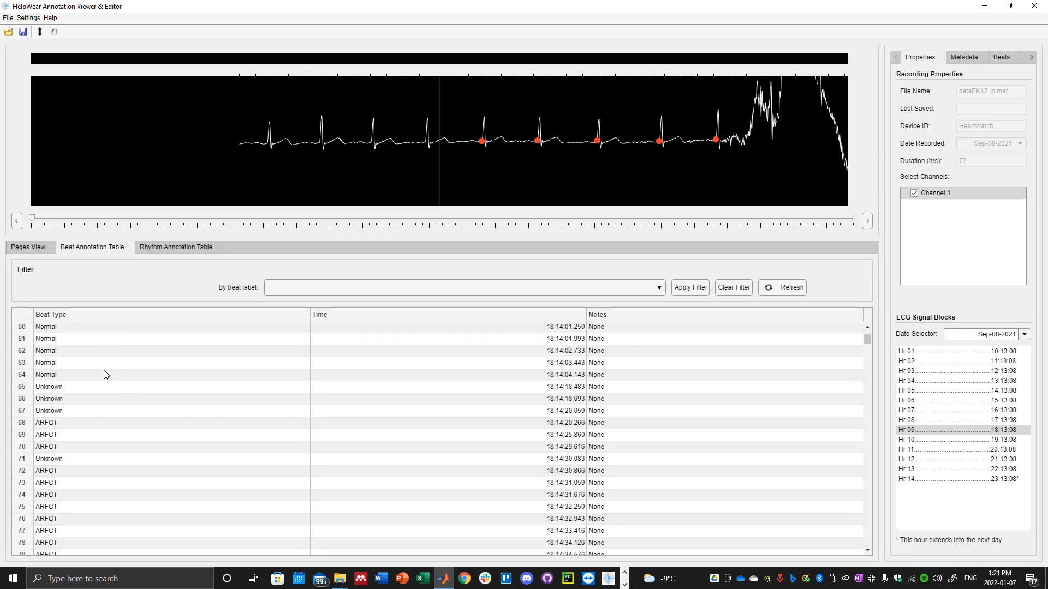
left_click(188, 247)
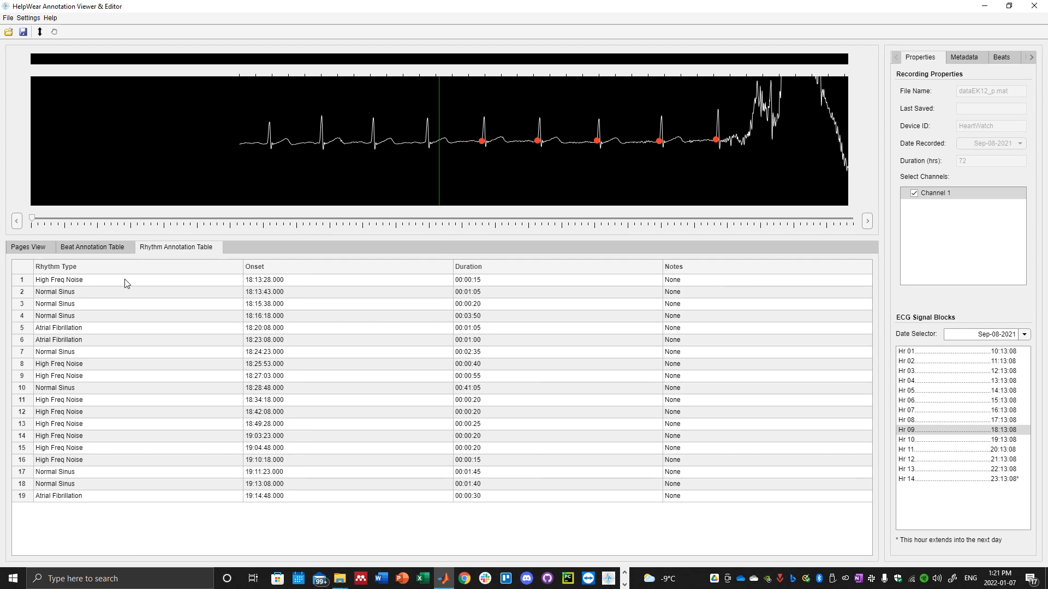
left_click(36, 248)
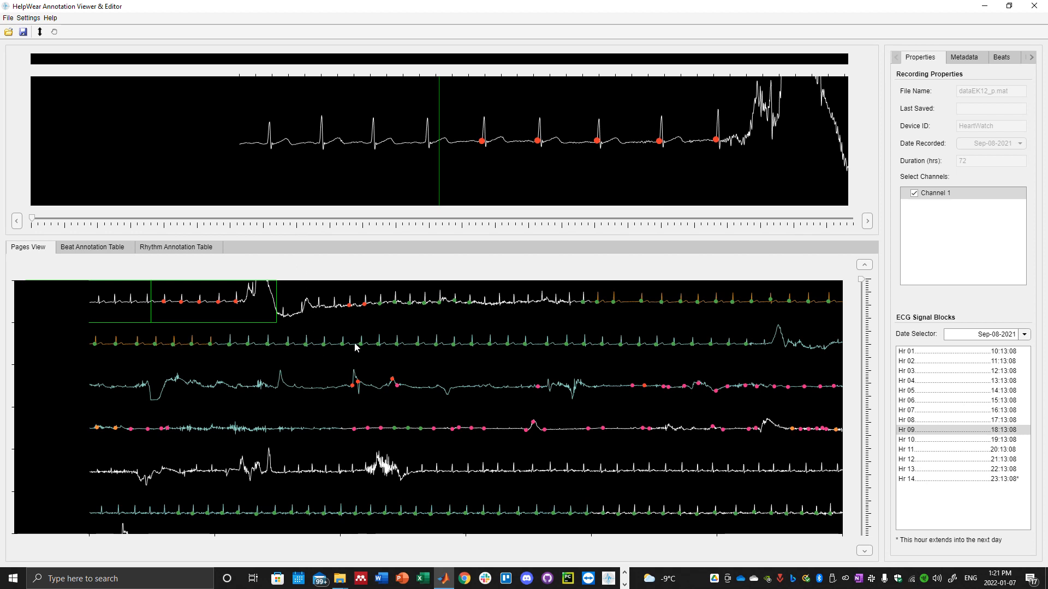
Examine the annotated ECG signal pages through the whole hour down to the 2 min overlap section.
left_click(336, 304)
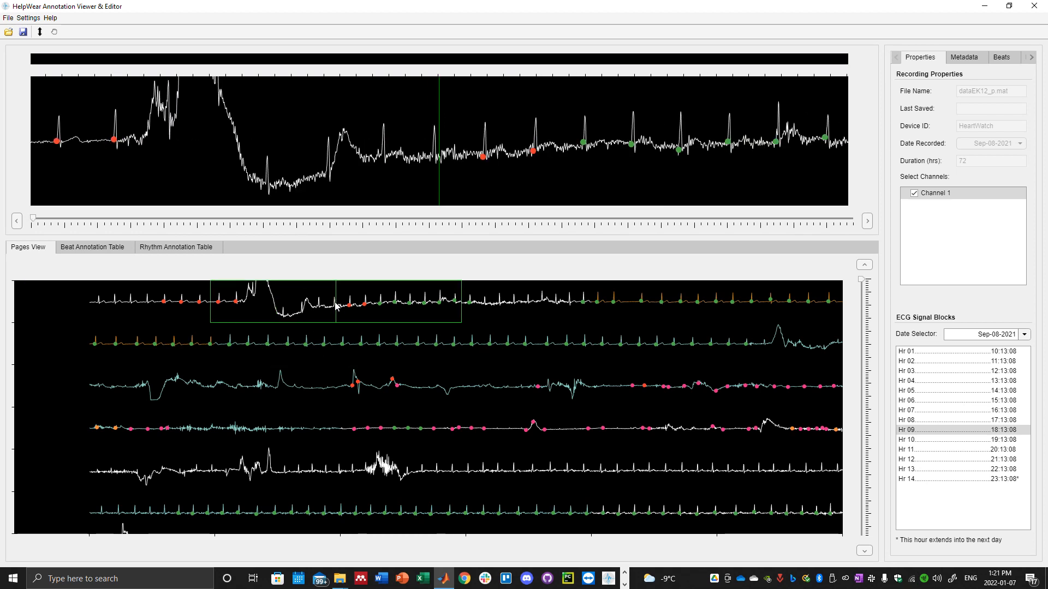
scroll(332, 310, "down", 3)
scroll(342, 375, "down", 5)
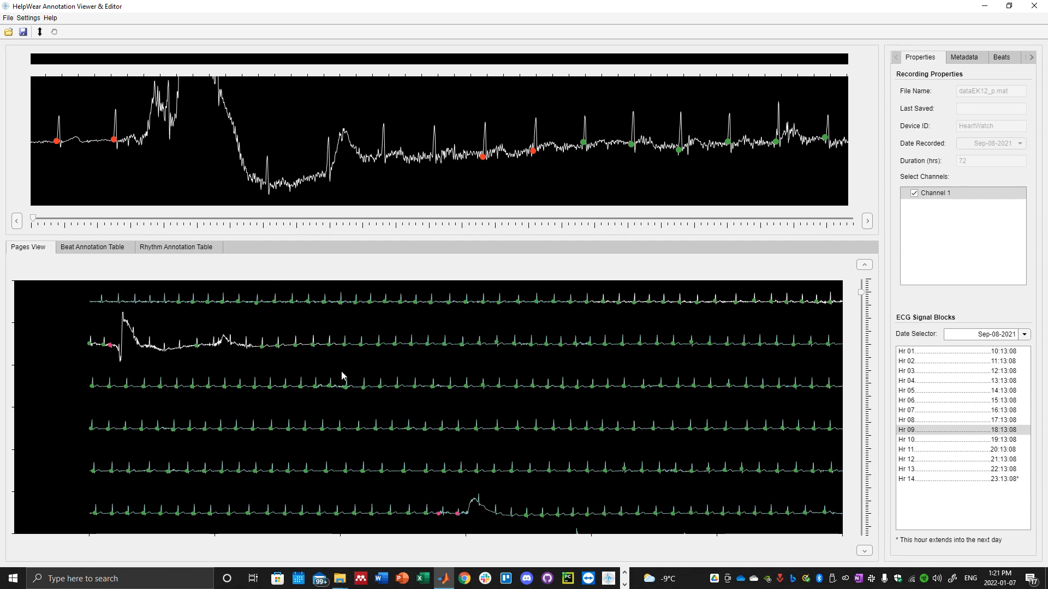
scroll(342, 371, "down", 2)
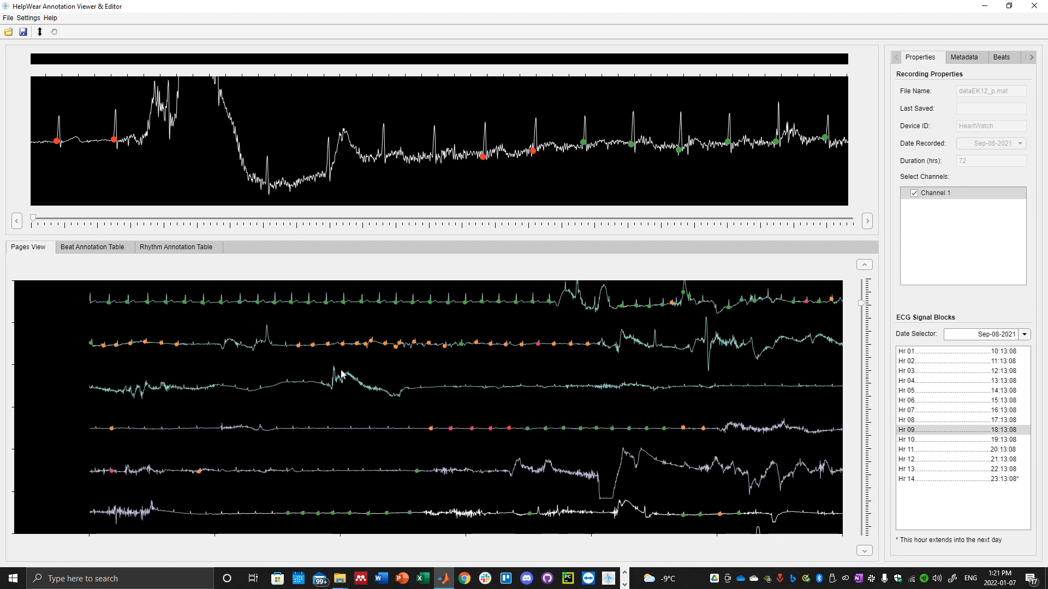
scroll(407, 345, "down", 2)
scroll(407, 345, "down", 1)
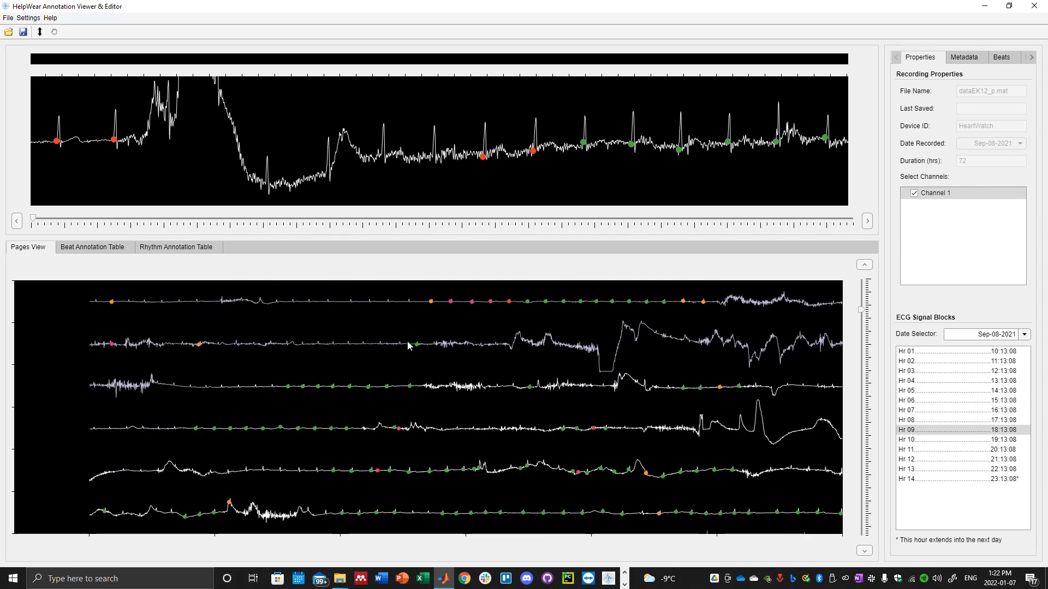
scroll(407, 345, "down", 4)
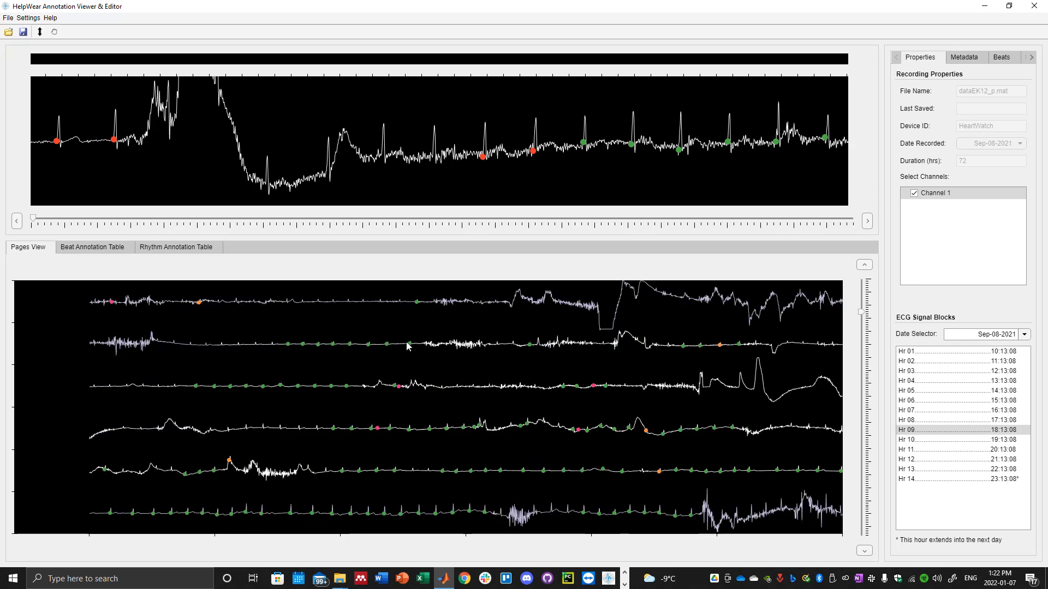
scroll(407, 344, "down", 5)
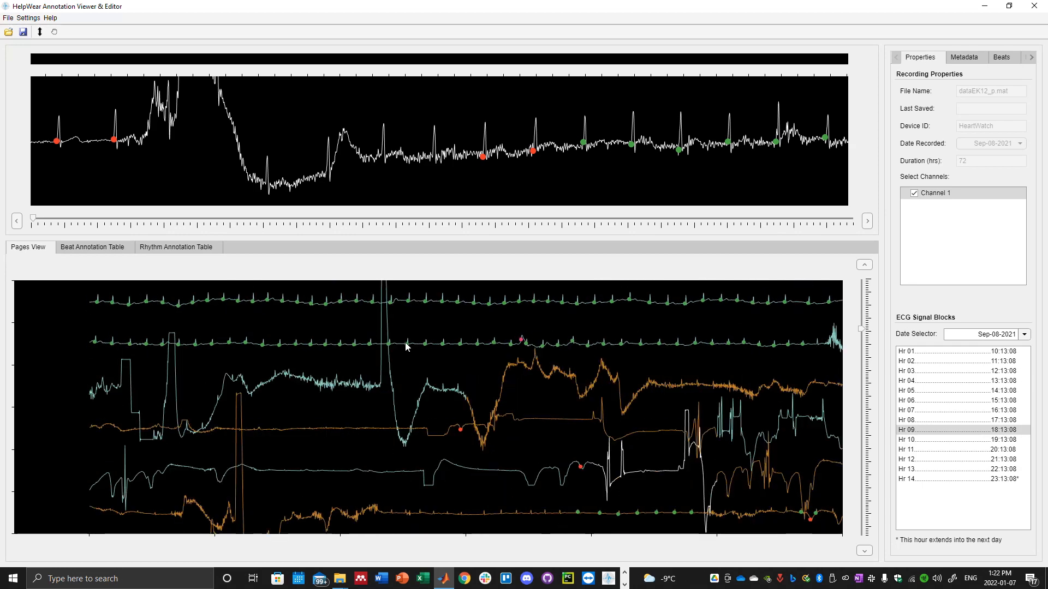
scroll(459, 433, "up", 8)
scroll(459, 435, "down", 6)
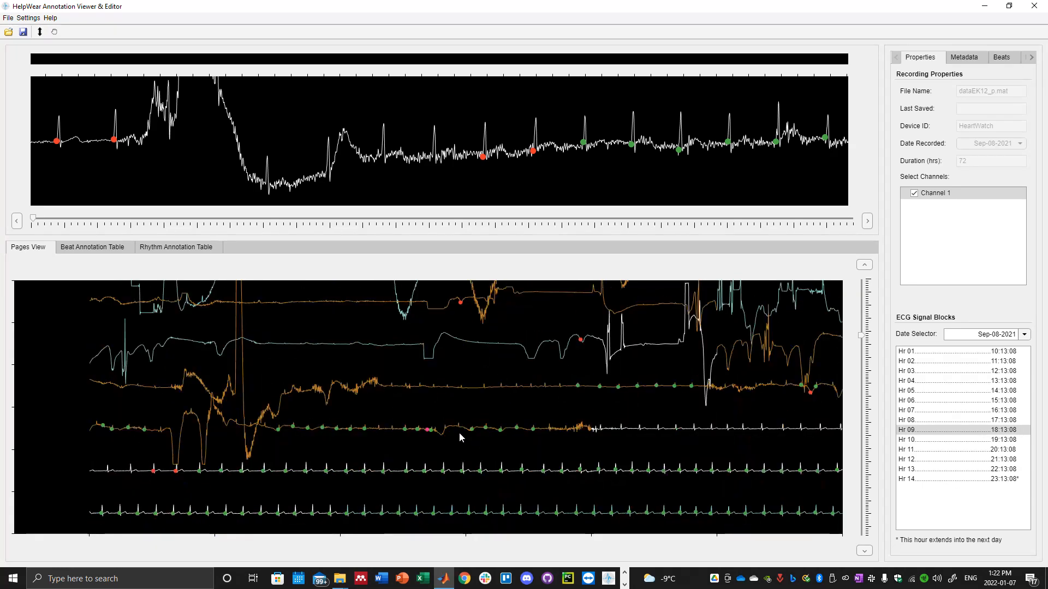
scroll(458, 433, "down", 5)
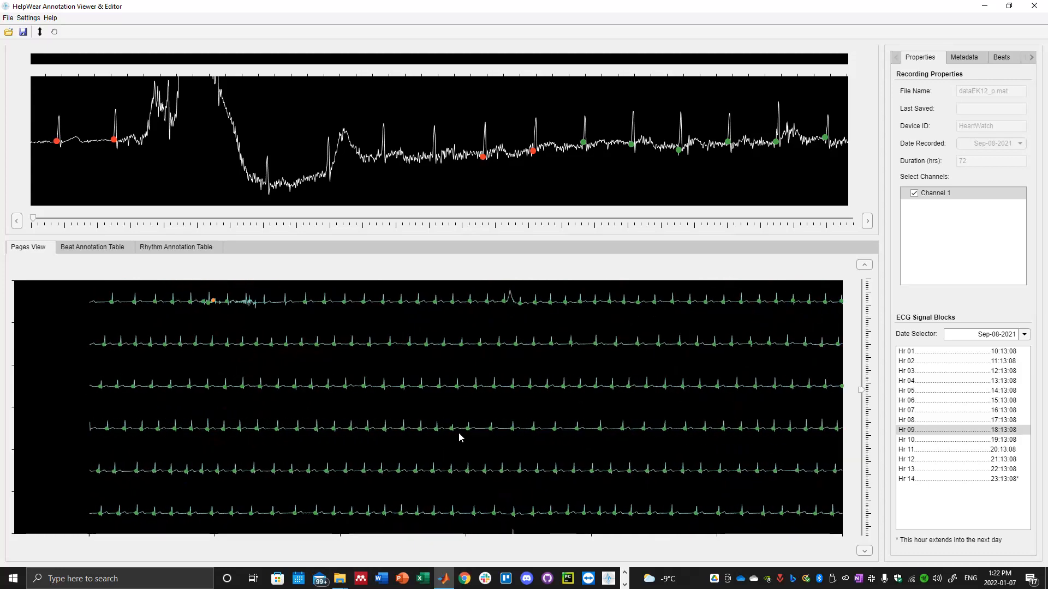
scroll(459, 433, "down", 6)
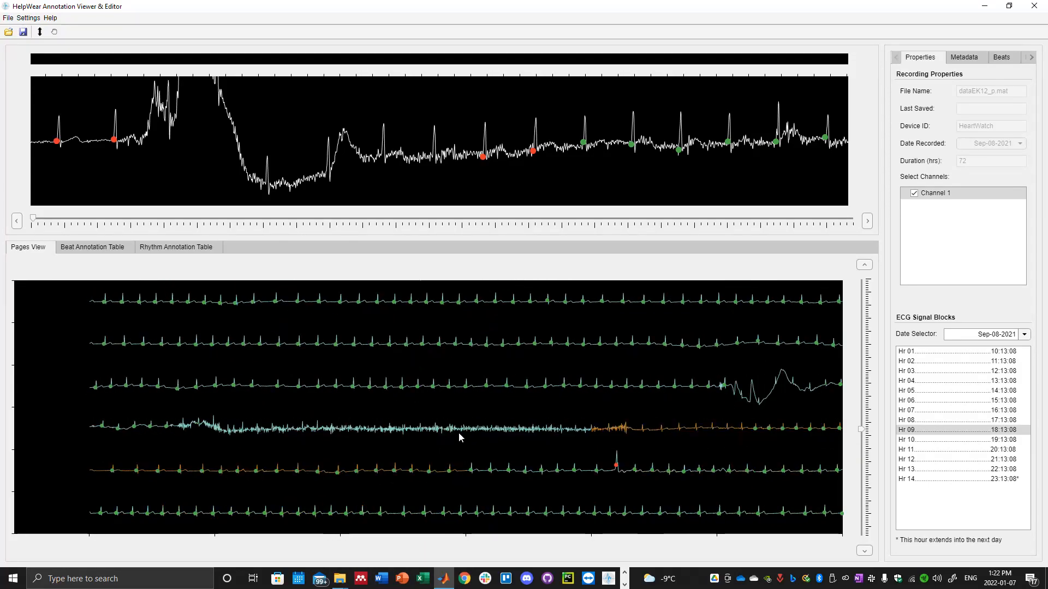
scroll(458, 437, "down", 6)
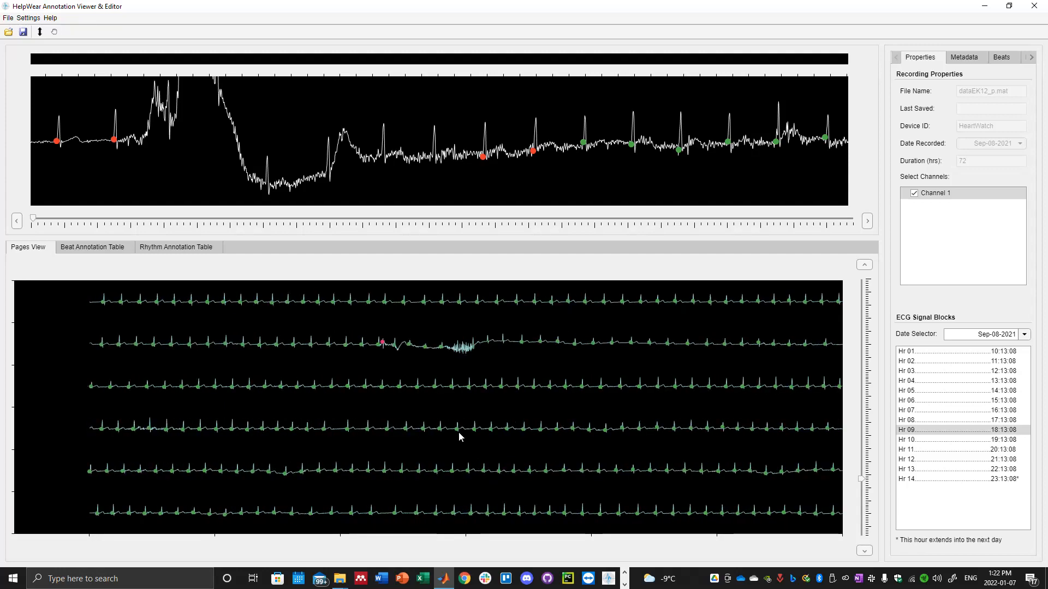
scroll(457, 431, "down", 3)
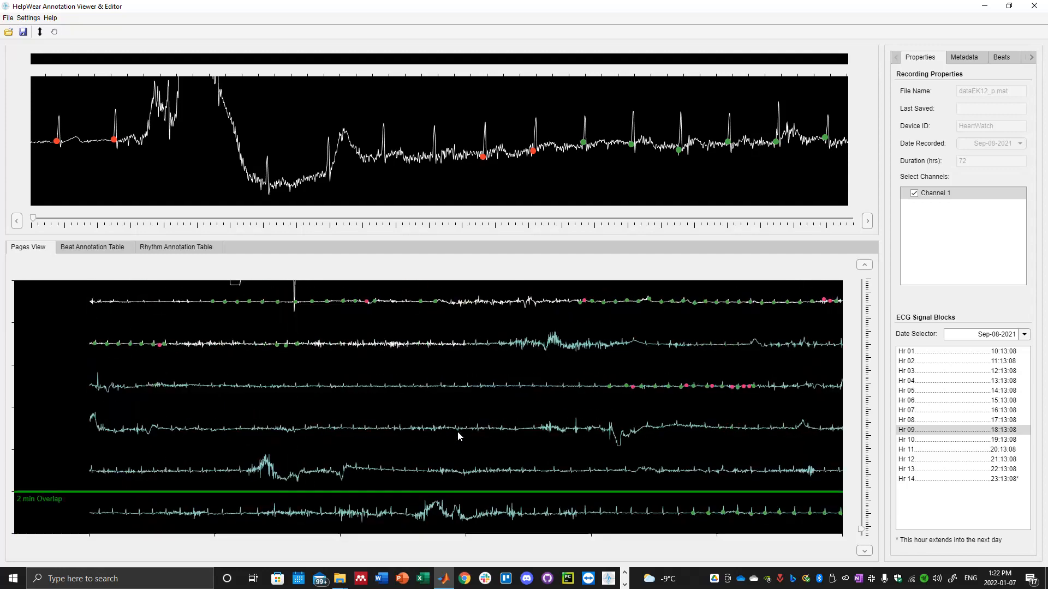
Add a beat annotation at the hour's first unlabelled heartbeat and adjust its time to 18:13:08.322.
left_click(862, 289)
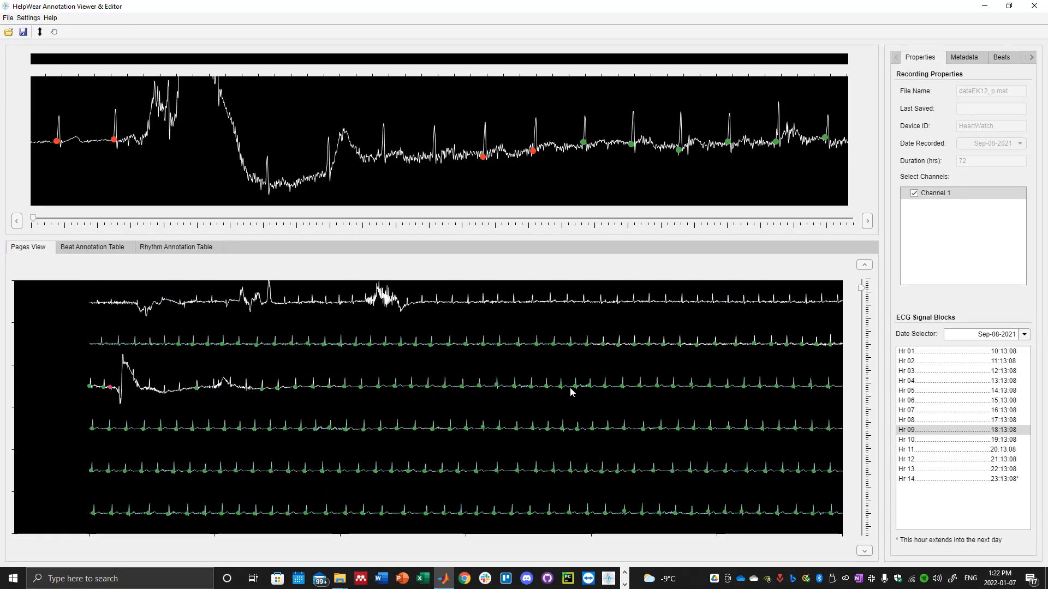
scroll(533, 425, "up", 2)
left_click(142, 303)
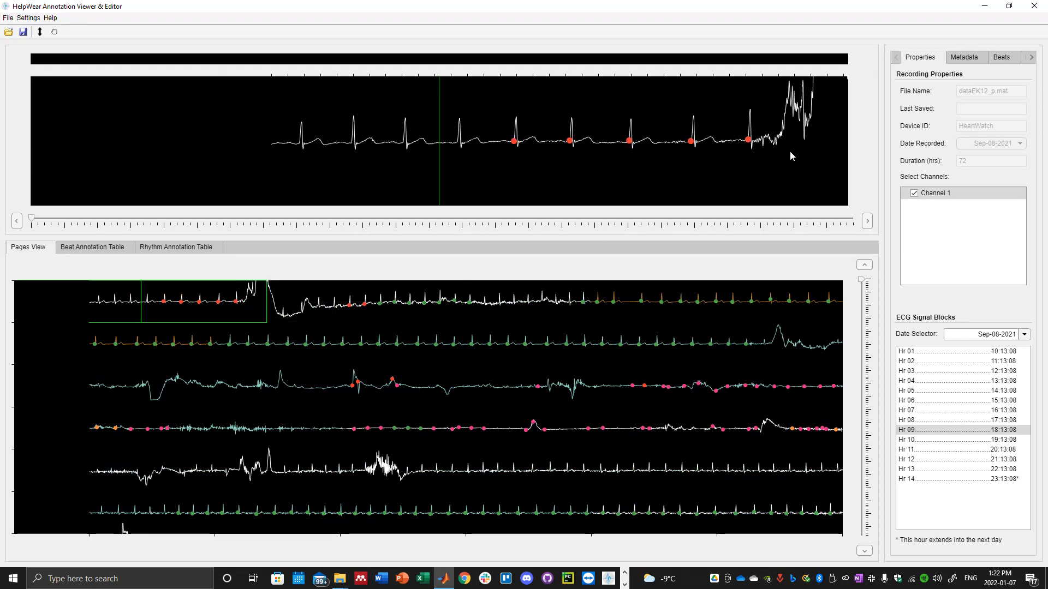
right_click(295, 108)
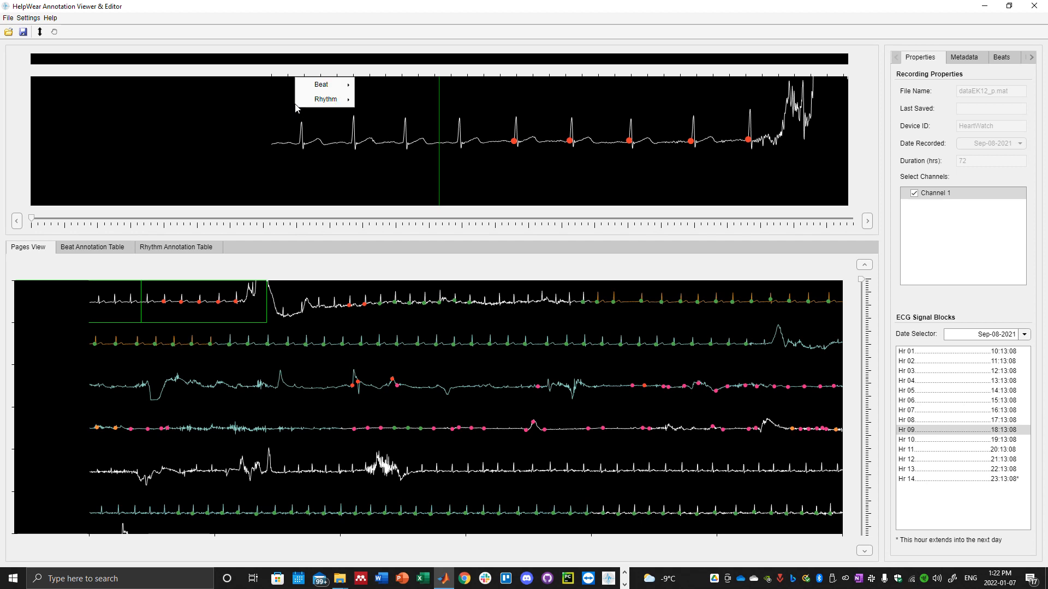
mouse_move(300, 88)
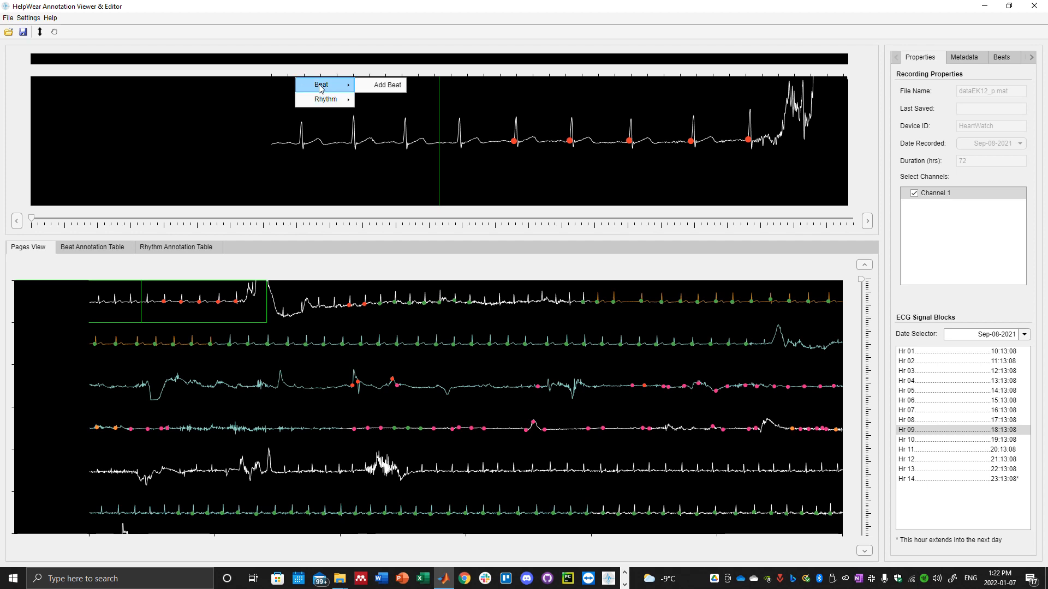
left_click(369, 87)
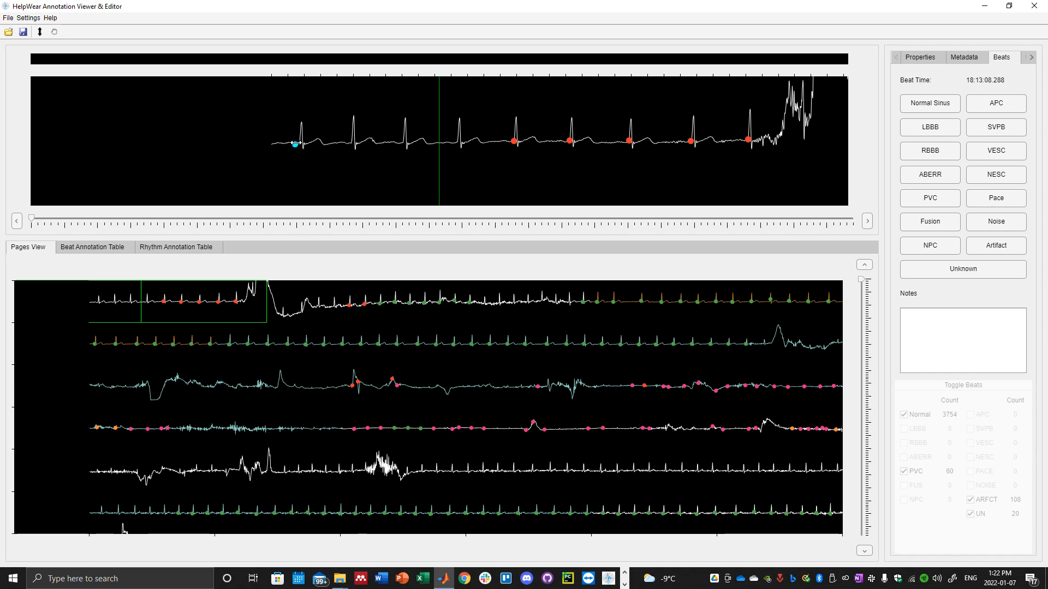
mouse_move(295, 143)
left_mouse_down()
mouse_move(300, 122)
mouse_move(297, 146)
left_mouse_up()
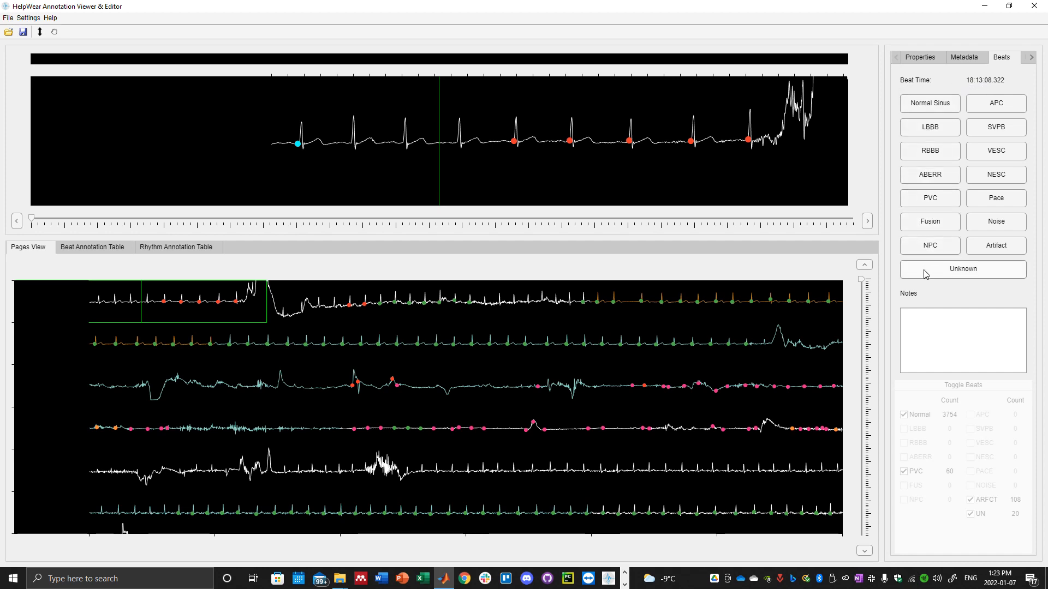
Enter the note "Normal beat" for the new beat and label it Normal Sinus.
left_click(958, 324)
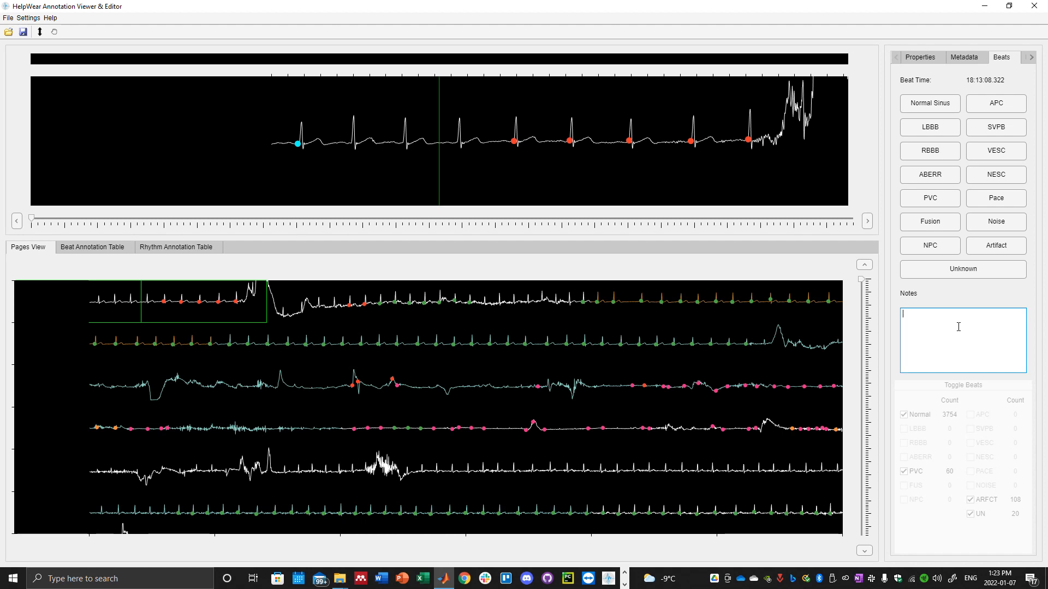
type("Normal beat")
left_click(1029, 82)
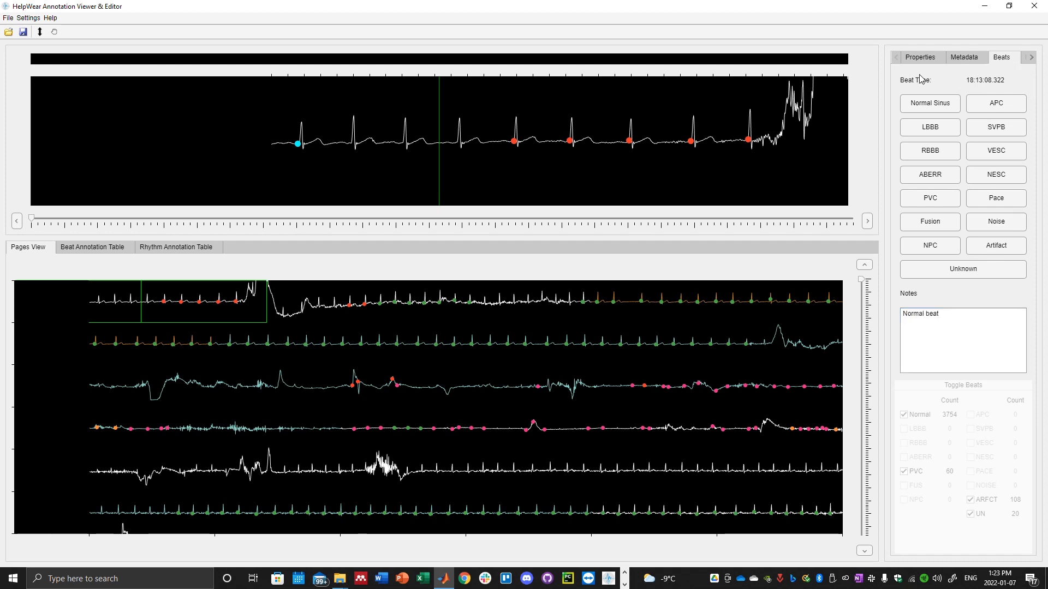
left_click(917, 108)
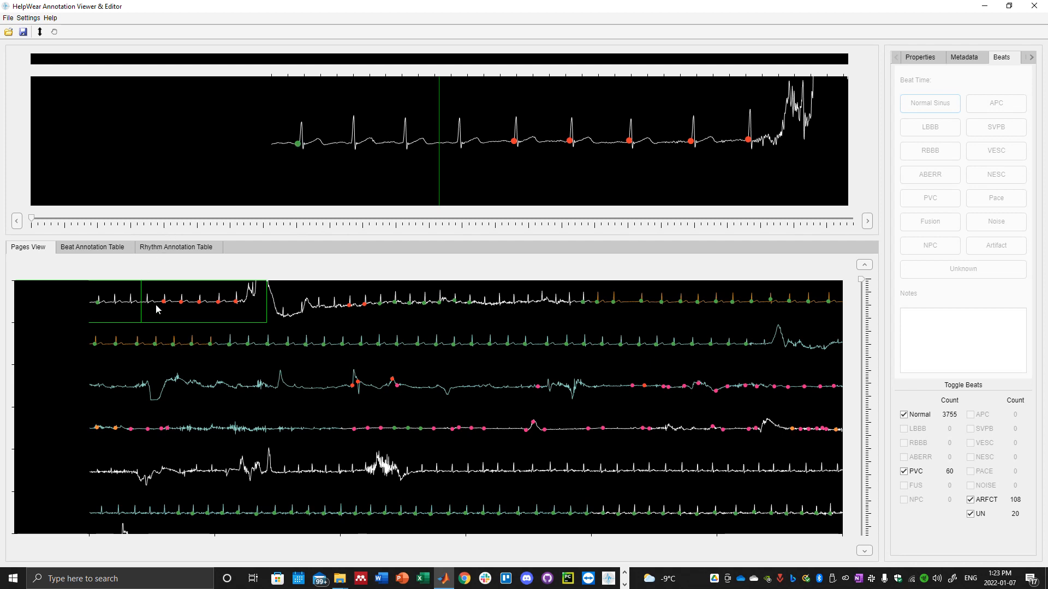
Add a beat annotation at the second heartbeat, time 18:13:08.969, and label it Normal Sinus.
right_click(351, 95)
mouse_move(356, 116)
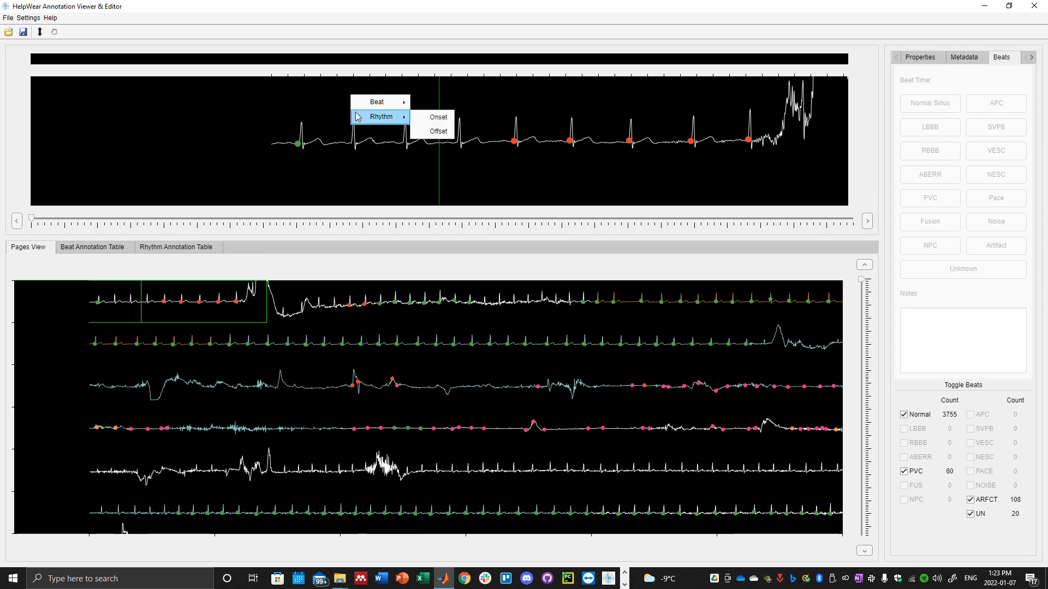
left_click(442, 103)
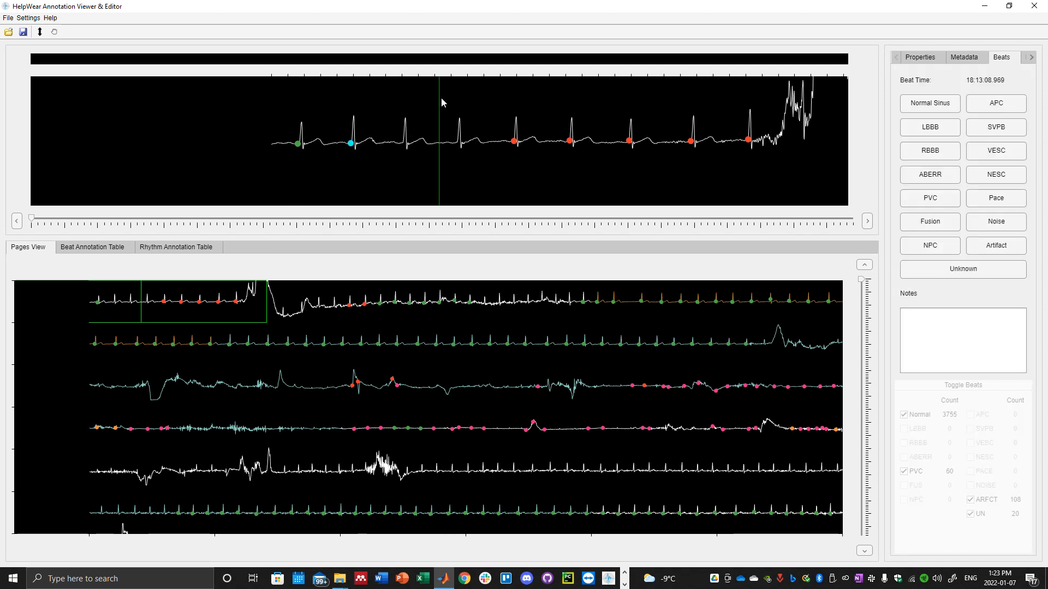
left_click(932, 102)
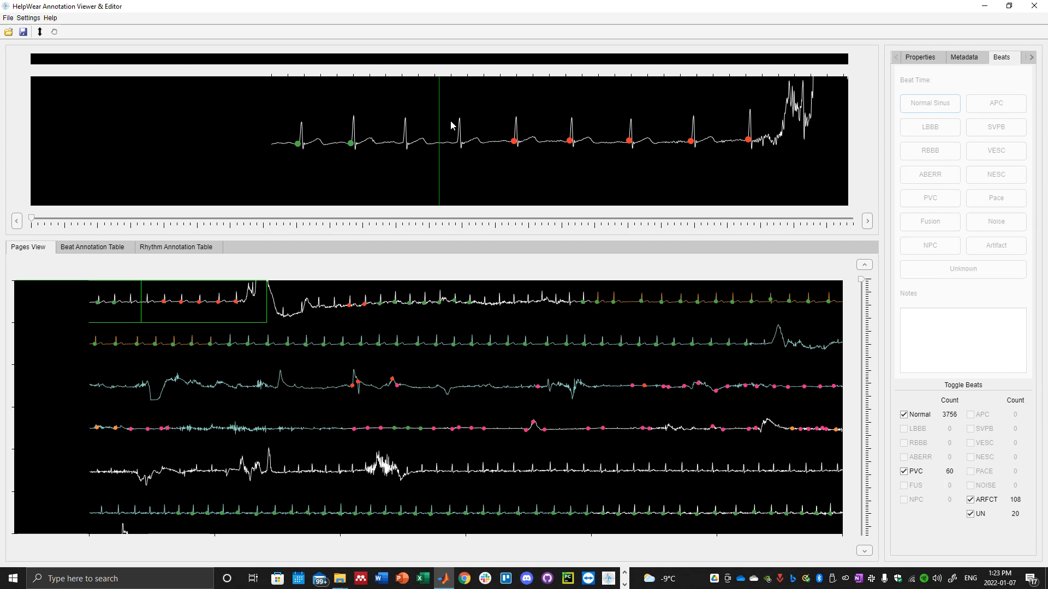
Add a beat annotation at the third heartbeat, align it with the peak's base and label it Normal Sinus.
right_click(399, 127)
left_click(482, 103)
left_click_drag(397, 145, 401, 144)
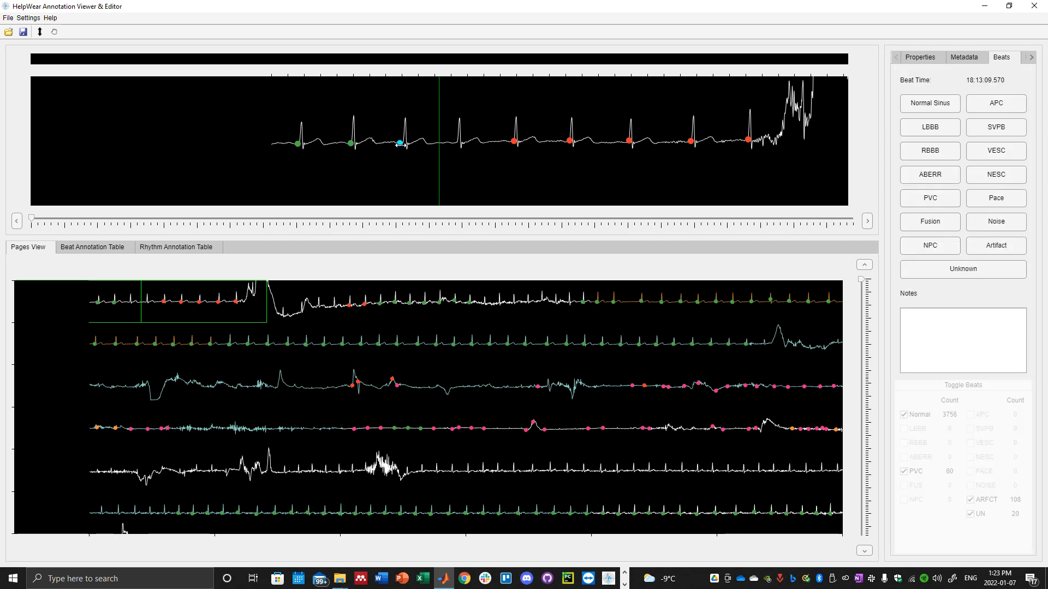
left_click(922, 101)
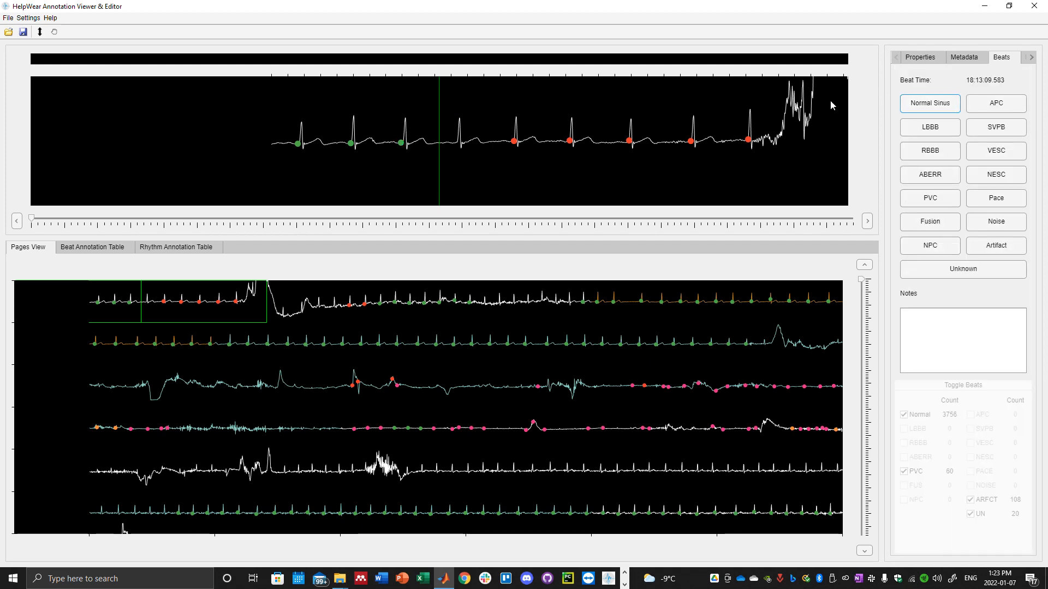
Add a beat annotation at the fourth heartbeat, just before the first red marker, and label it Normal Sinus.
right_click(457, 130)
mouse_move(494, 106)
left_click(548, 105)
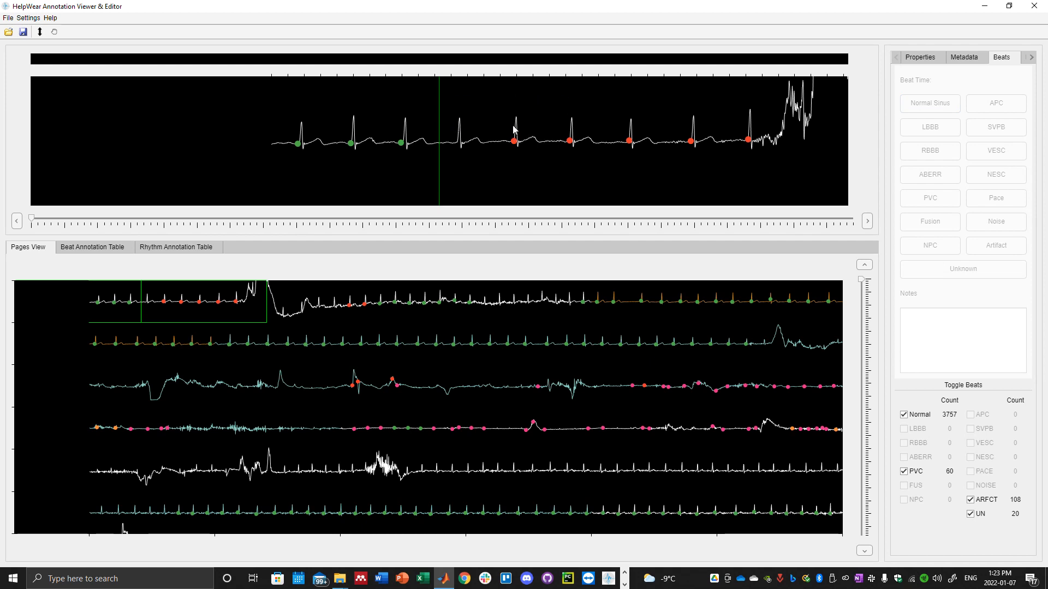
left_click(930, 102)
Check the updated beat annotation table and return to the signal pages.
left_click(83, 249)
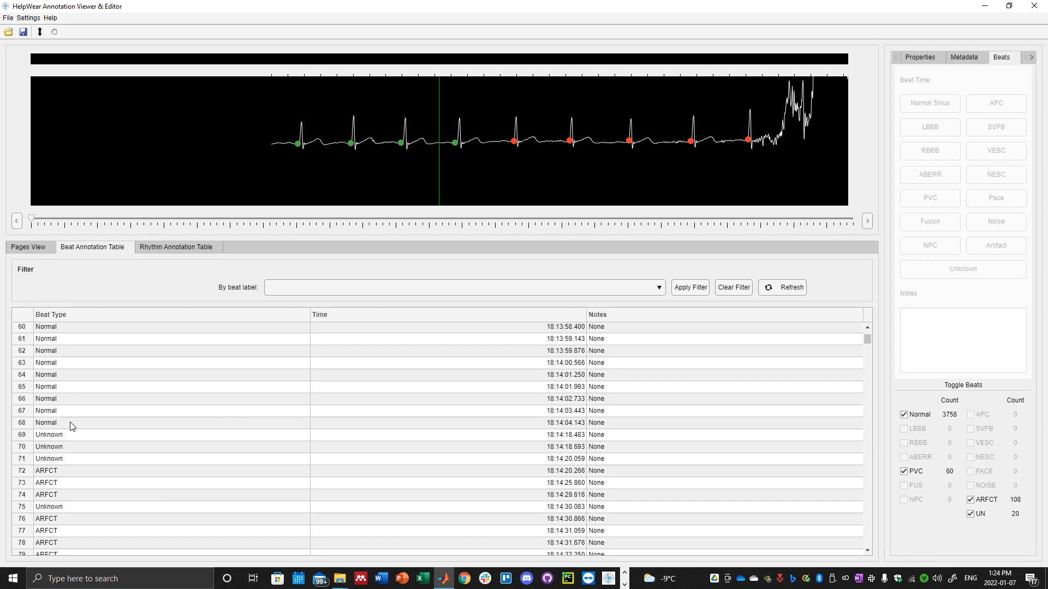
left_click(32, 247)
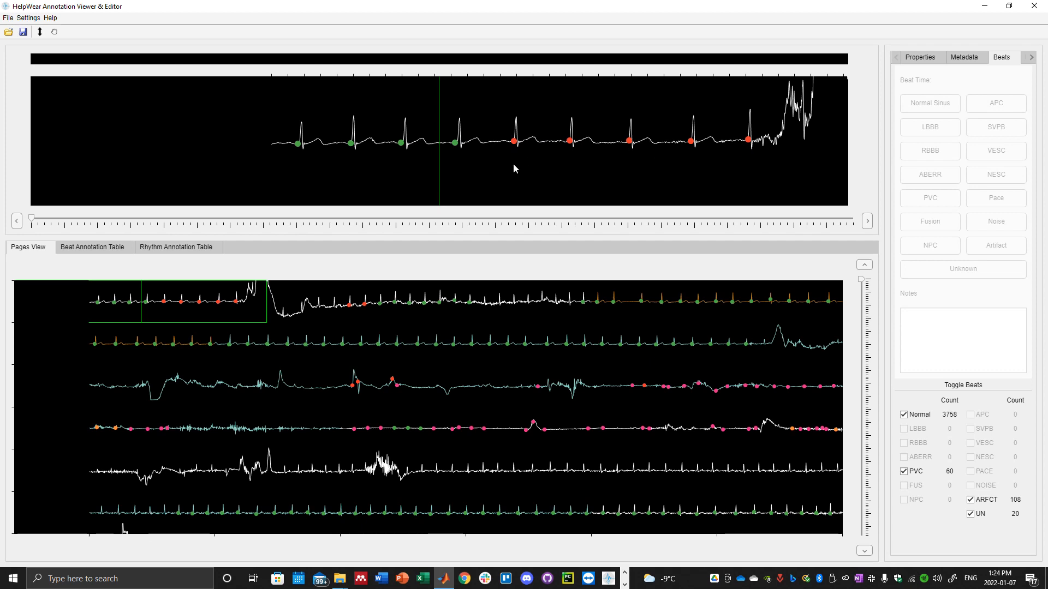
Review the beat colours in the annotation colour palette, moving it over the signal view, and close it.
left_click(35, 21)
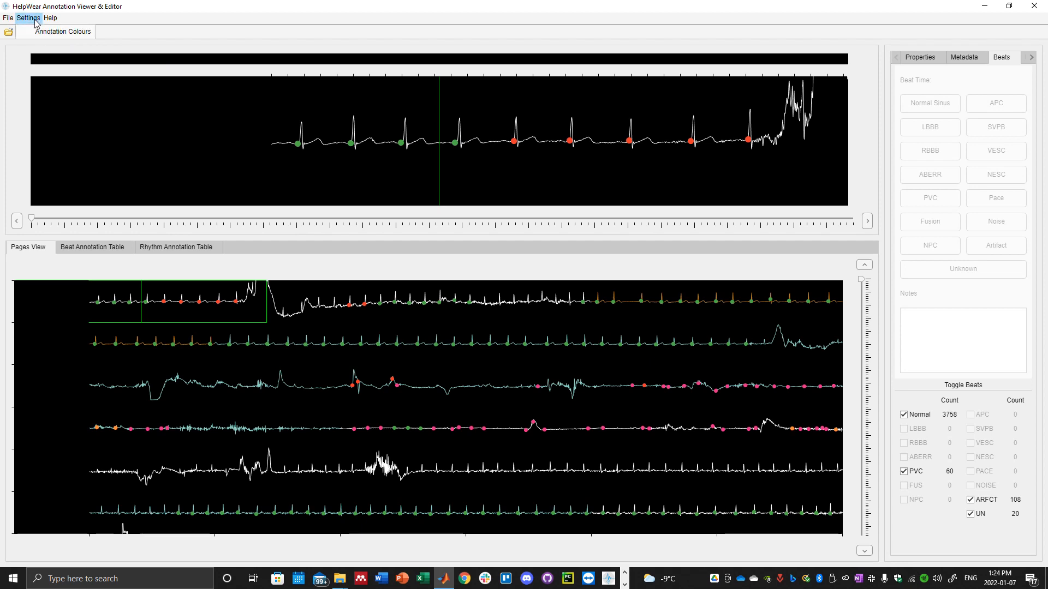
left_click(56, 34)
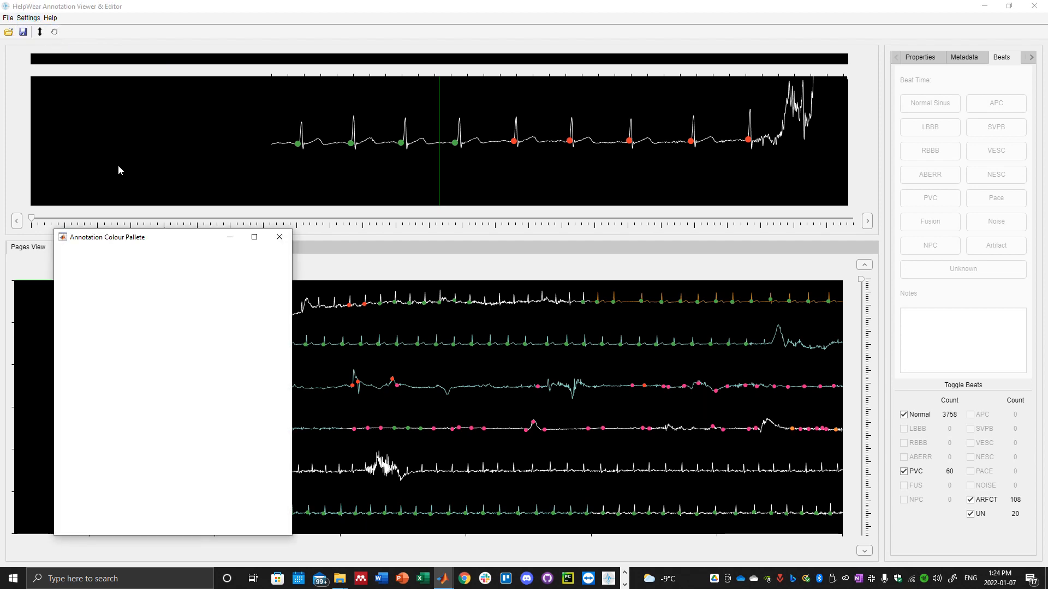
left_click_drag(155, 238, 160, 96)
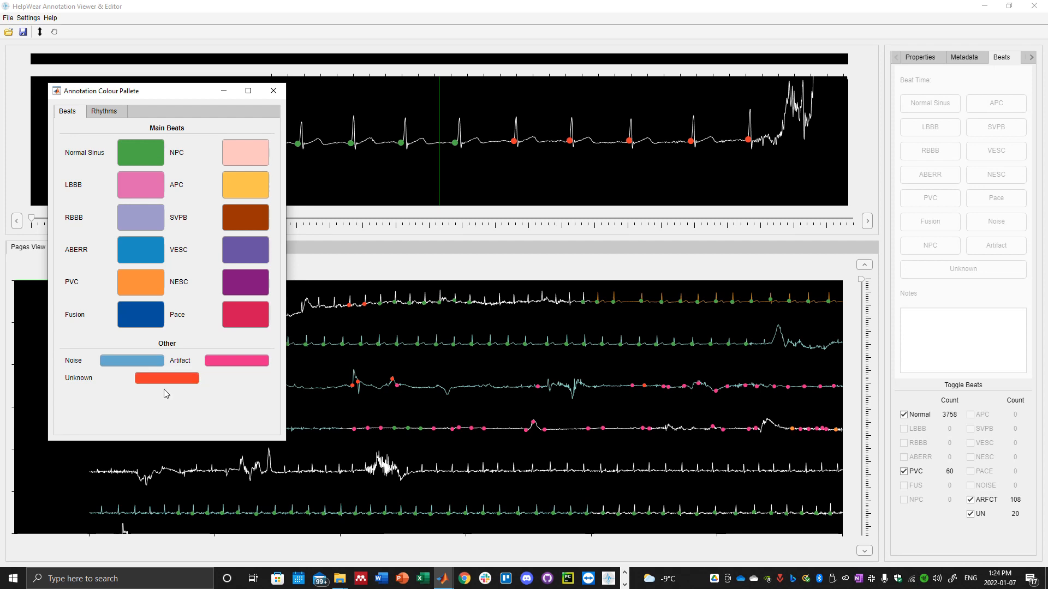
left_click(273, 91)
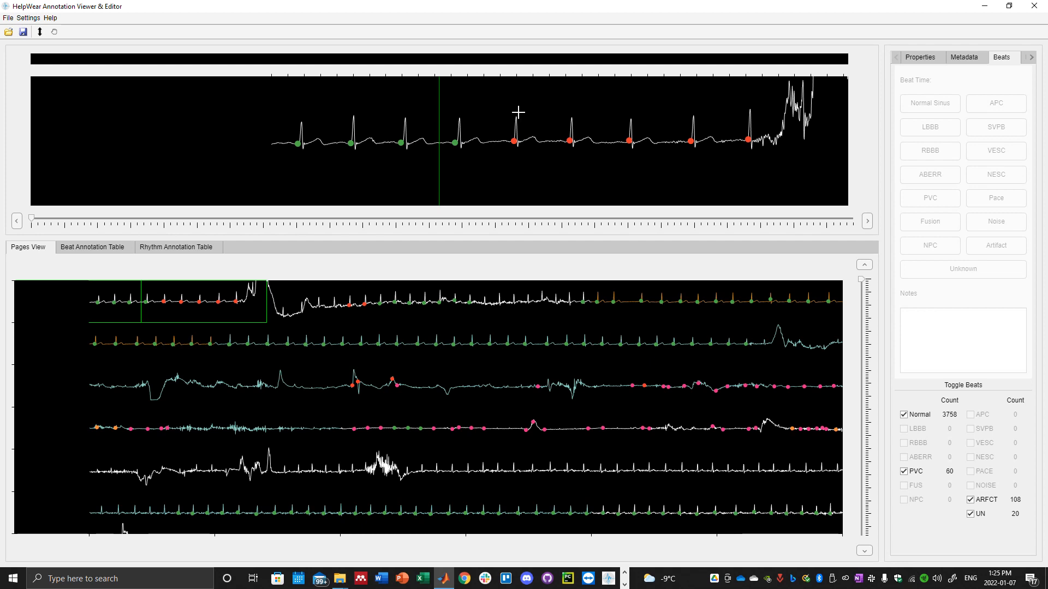
Select the five remaining Unknown beats in the opening signal segment together and relabel them Normal Sinus.
left_click_drag(498, 107, 776, 168)
key("Return")
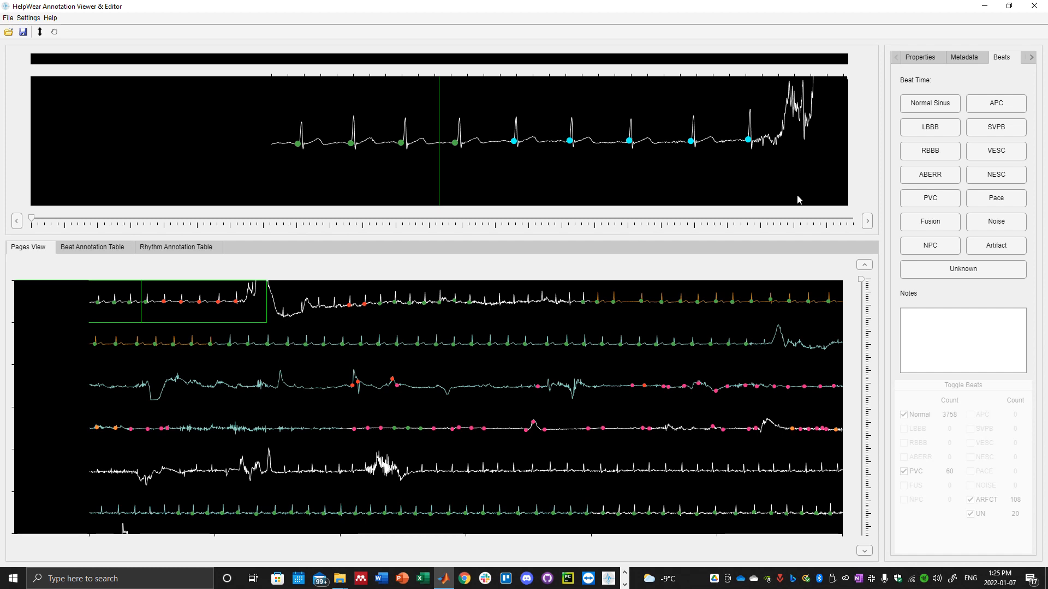
left_click(935, 108)
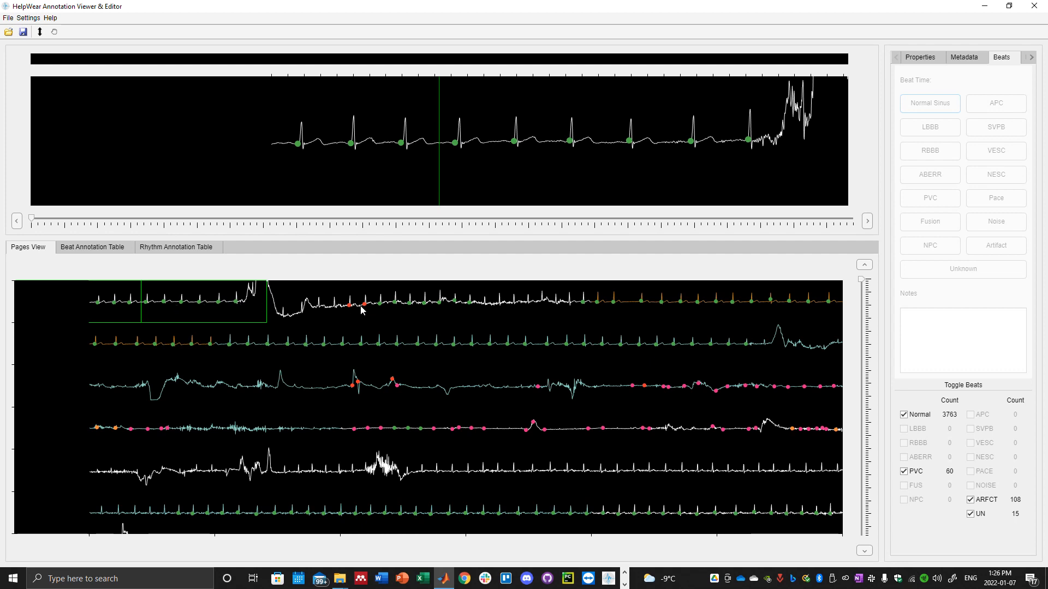
Go to the two irregular peaks in the third signal row and delete the four beat annotations around them.
left_click(692, 393)
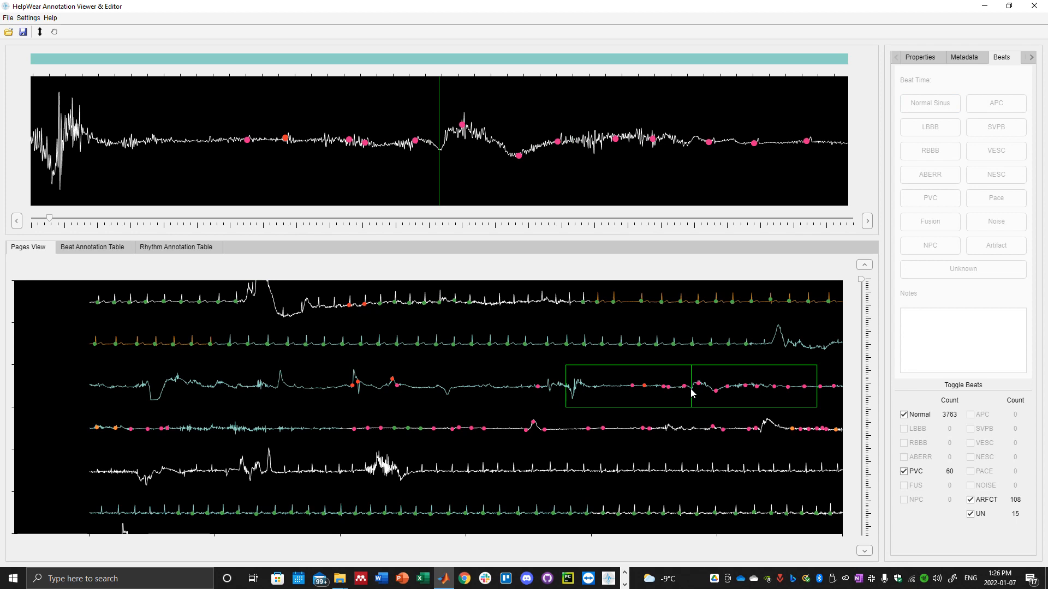
left_click(441, 398)
left_click(377, 389)
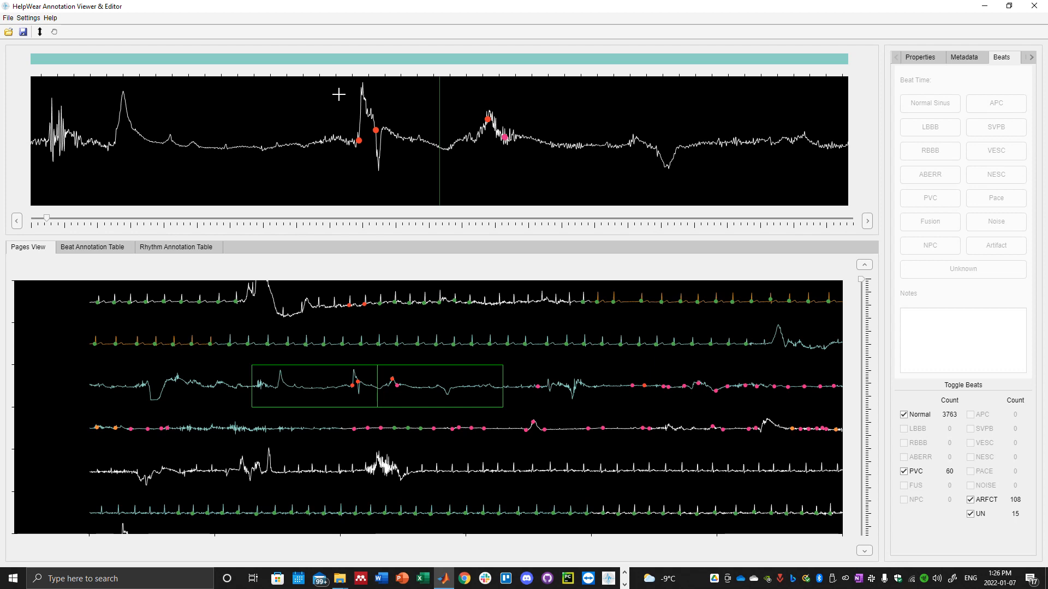
left_click_drag(422, 128, 544, 188)
key("Delete")
Show the beat annotation table from its first entry and refresh it to reload the beat list.
left_click(74, 249)
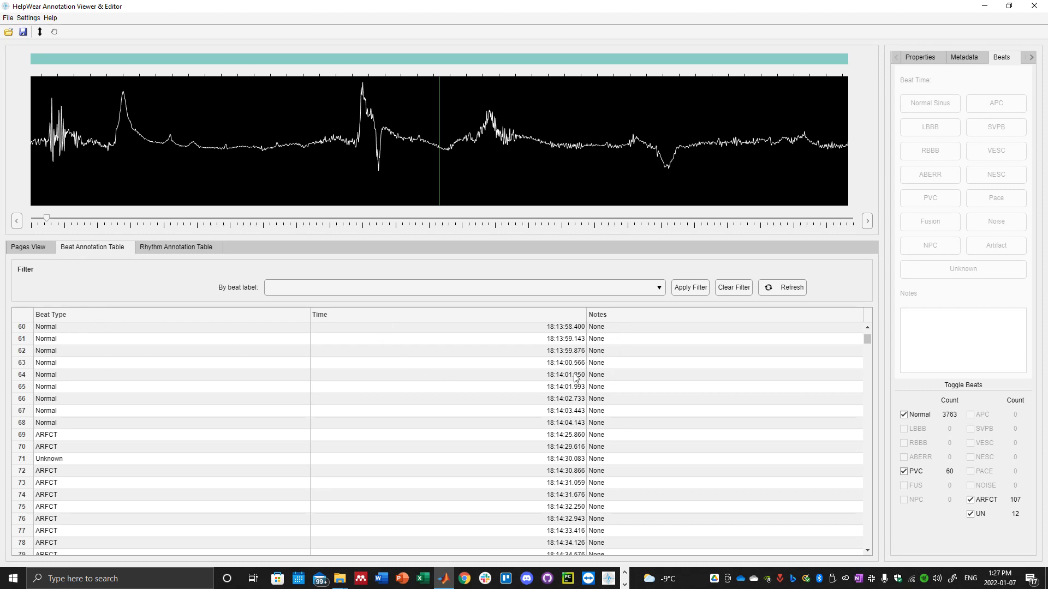
scroll(650, 411, "up", 10)
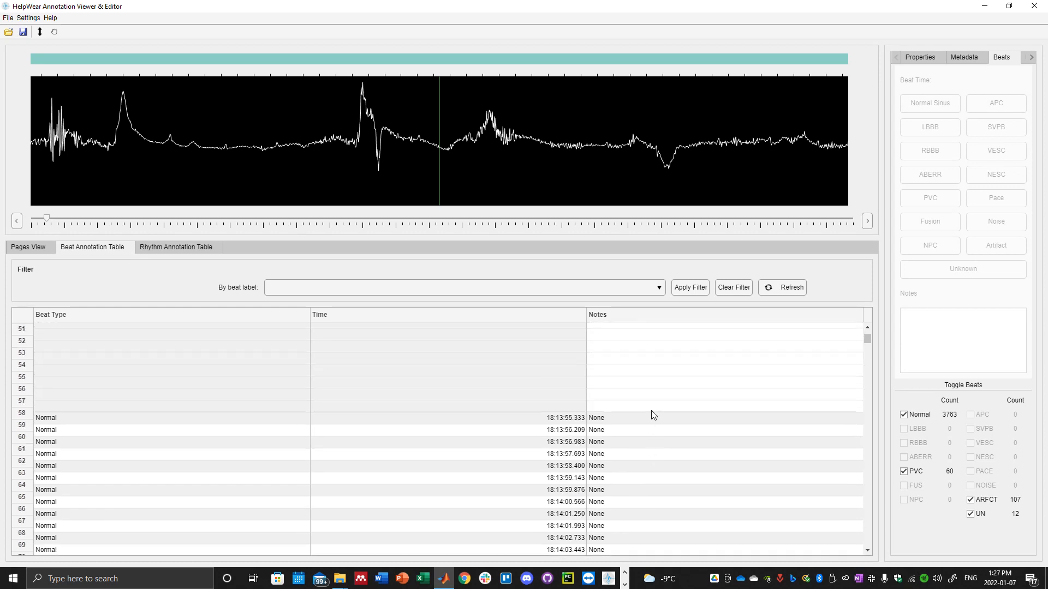
scroll(650, 469, "up", 9)
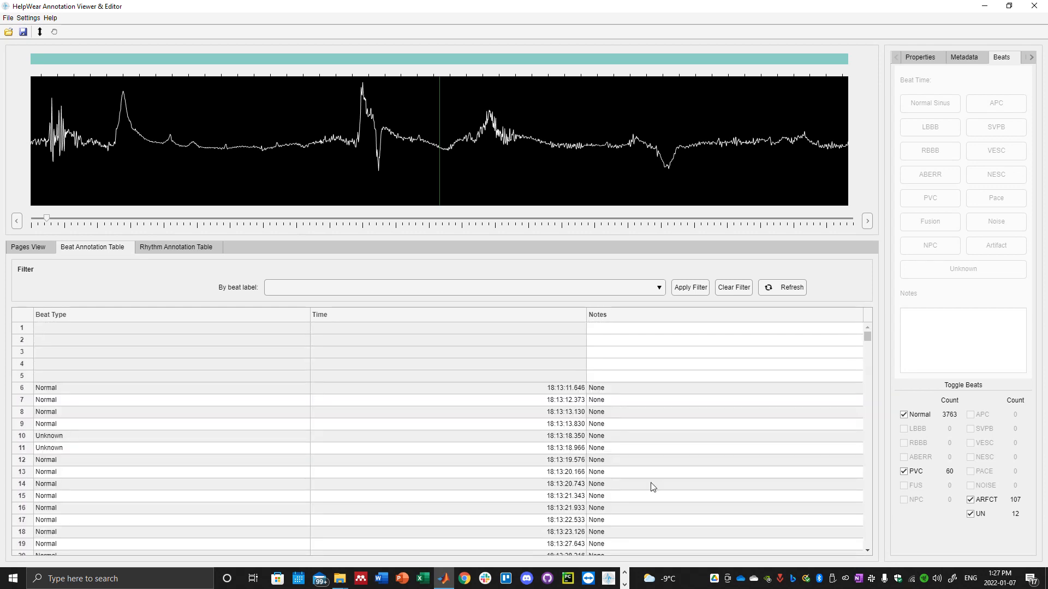
left_click(795, 289)
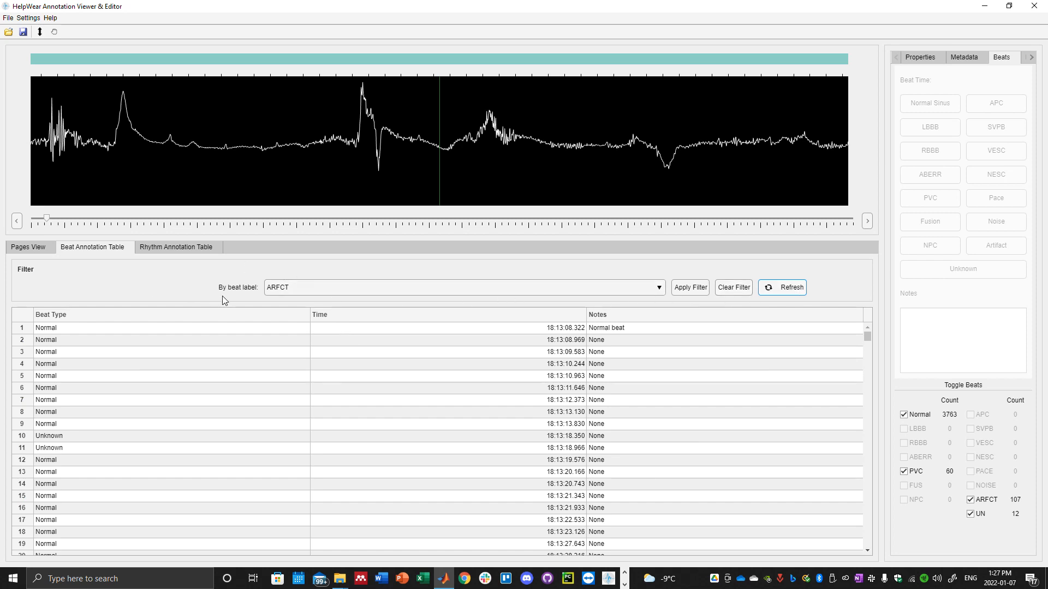
left_click(297, 290)
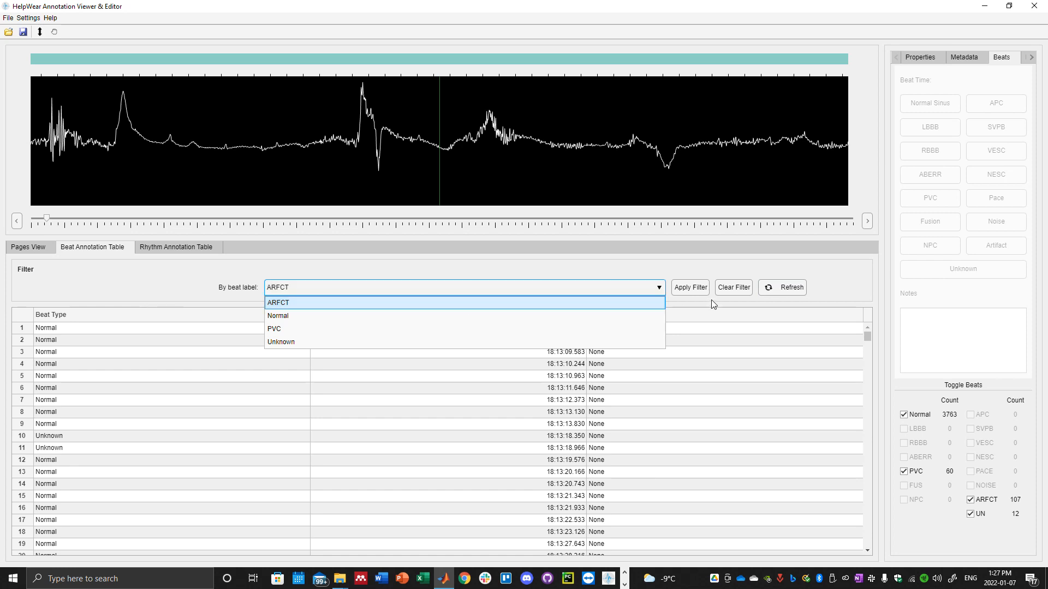
left_click(794, 290)
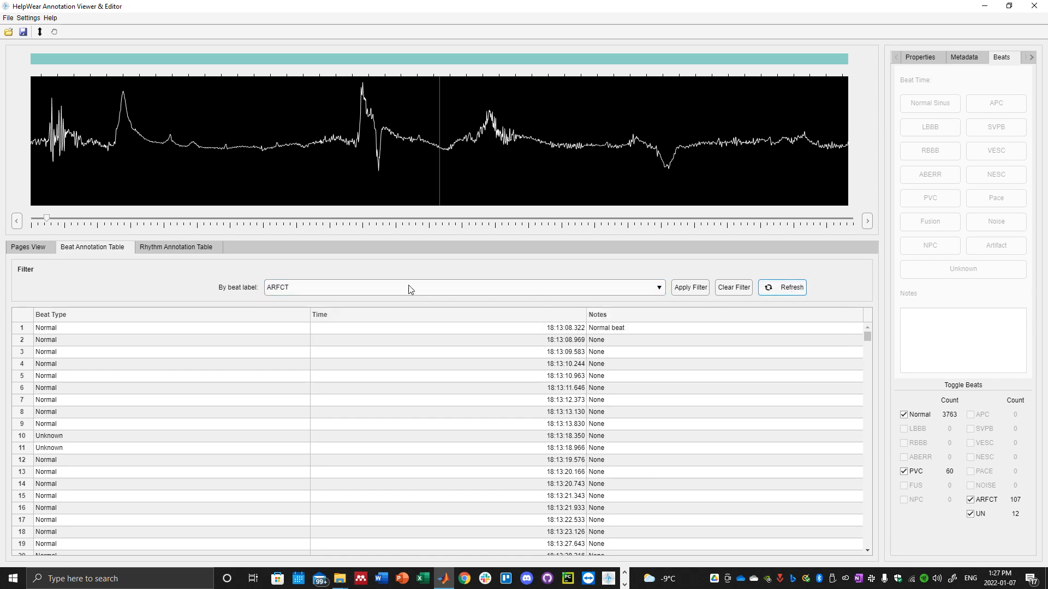
Filter the beat annotation table by the PVC label and look through the listed beats.
left_click(378, 288)
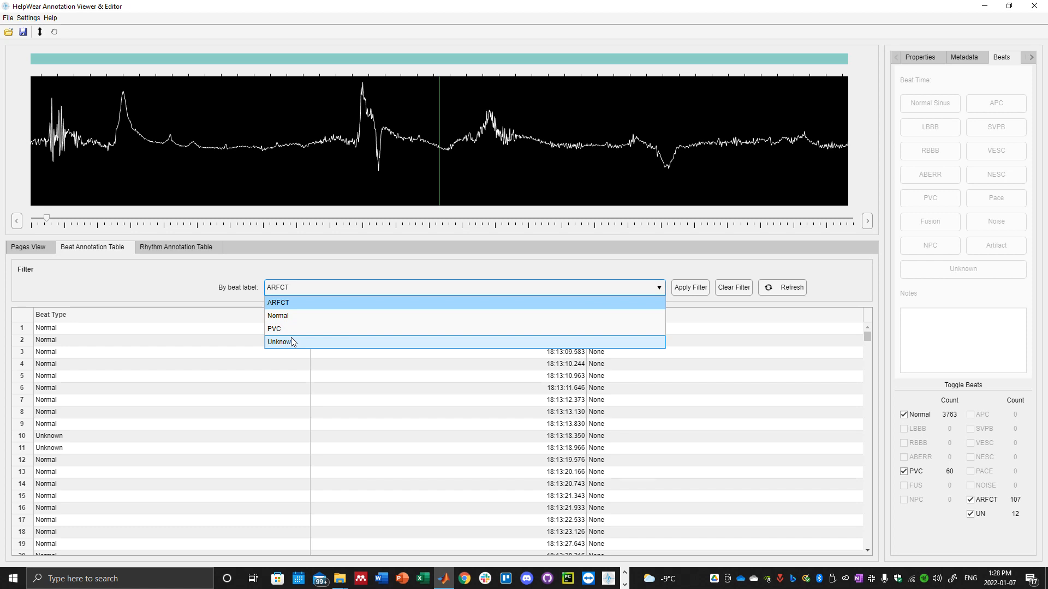
left_click(334, 329)
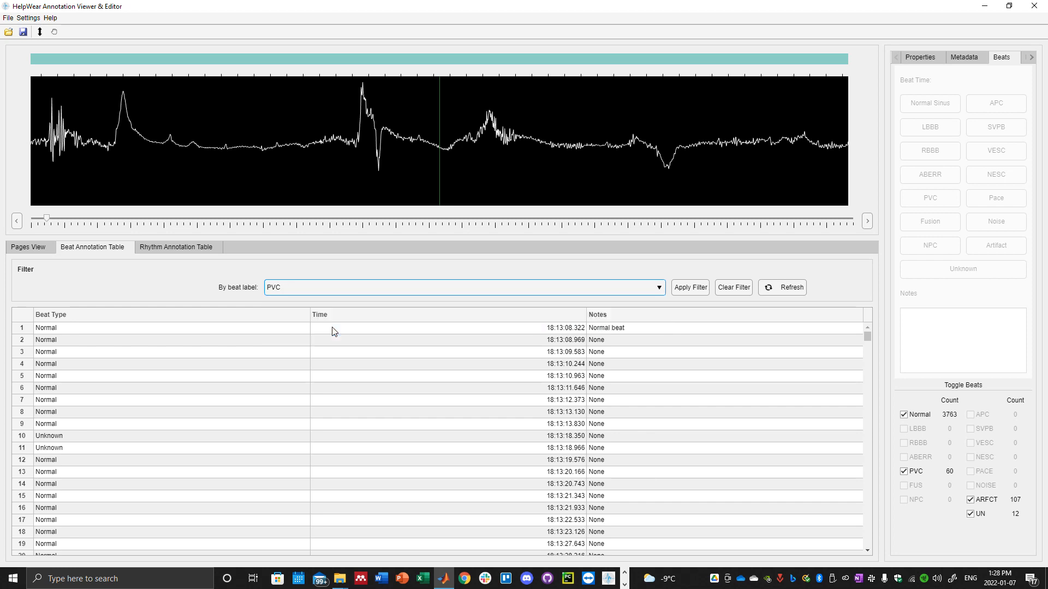
left_click(690, 290)
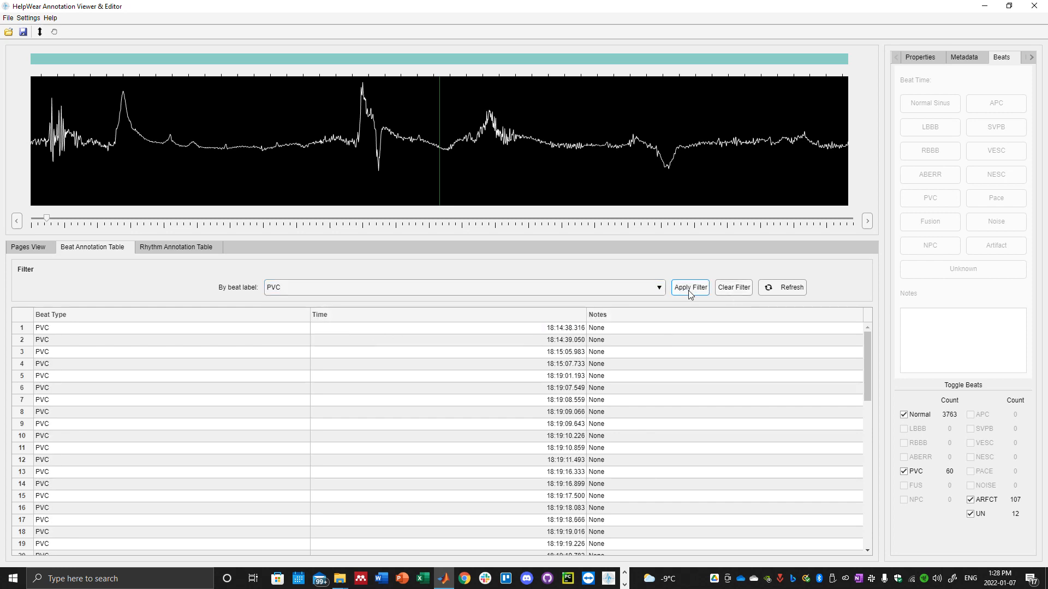
scroll(162, 368, "down", 7)
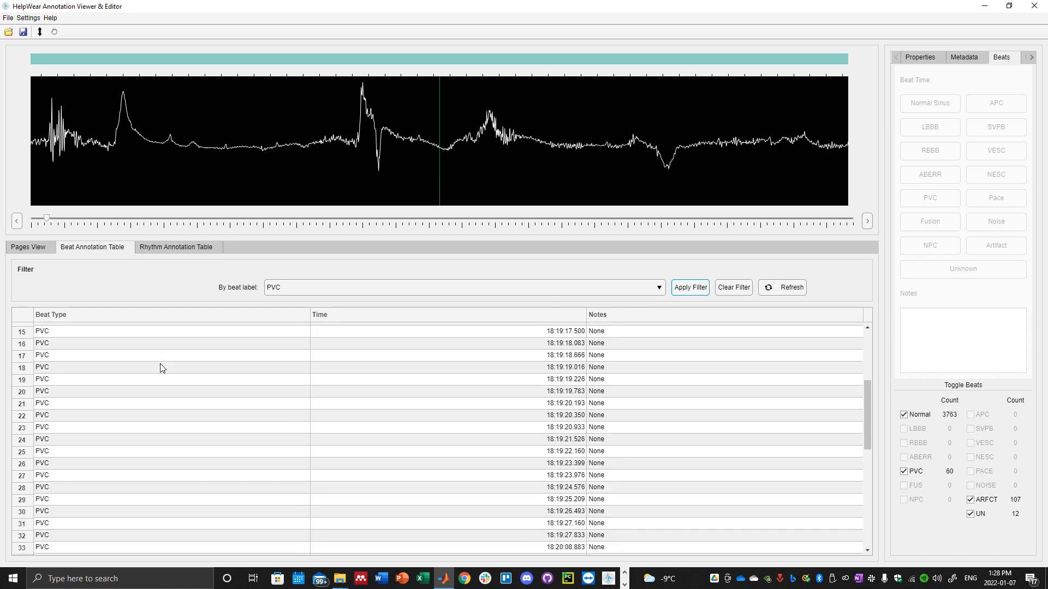
scroll(162, 368, "down", 7)
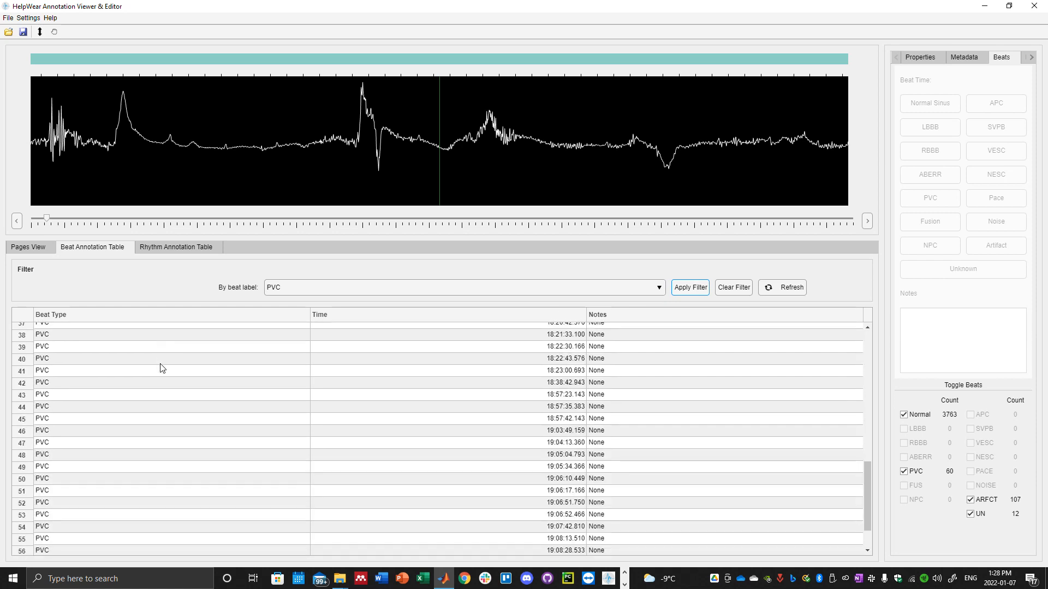
scroll(167, 393, "up", 12)
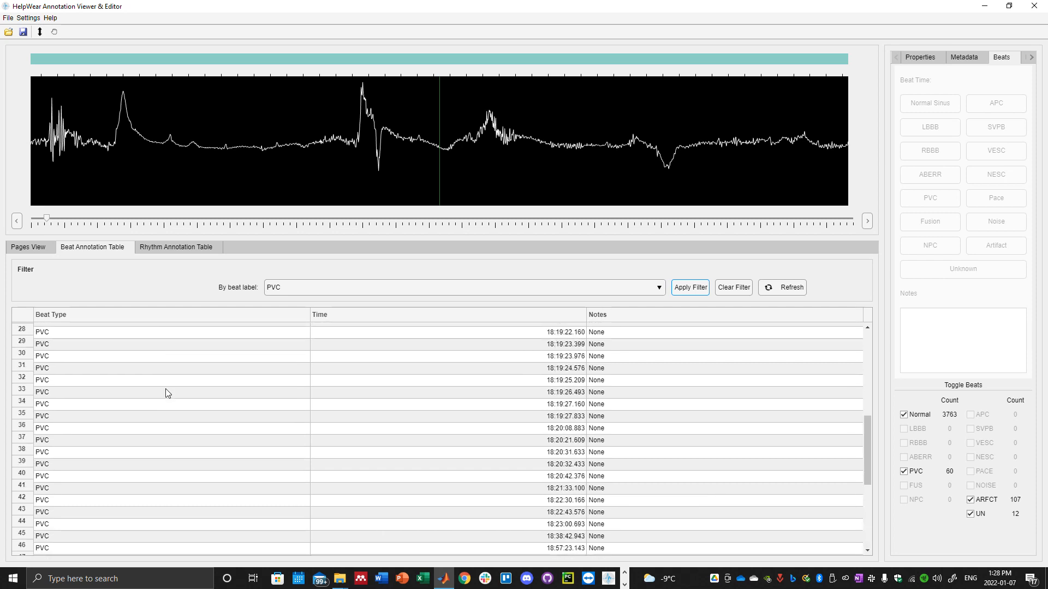
scroll(167, 393, "up", 2)
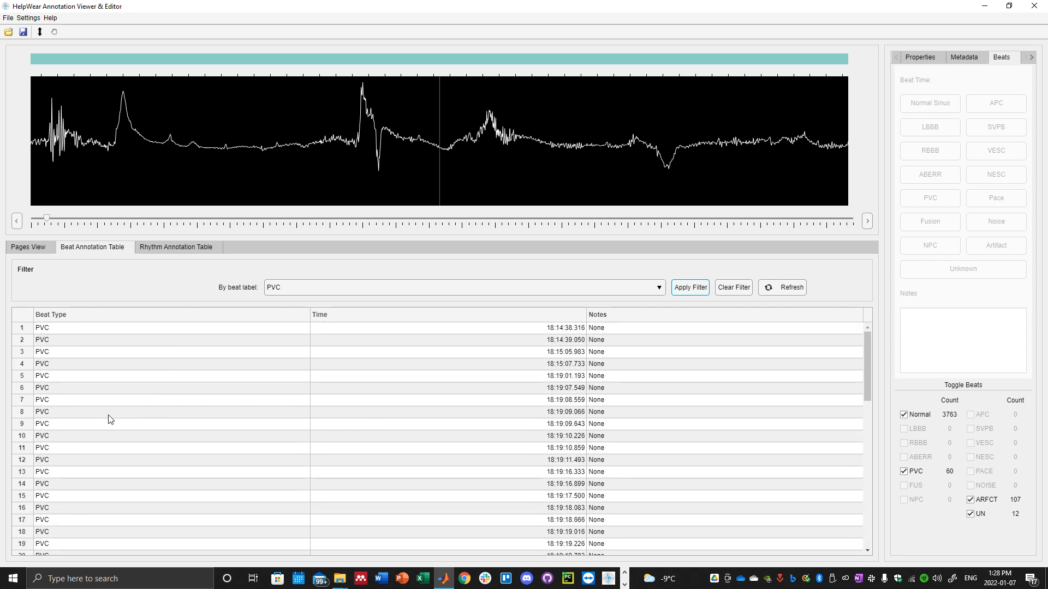
Jump the signal view to the PVC beat at 18:19:09.066 from its entry in the filtered table.
left_click(166, 415)
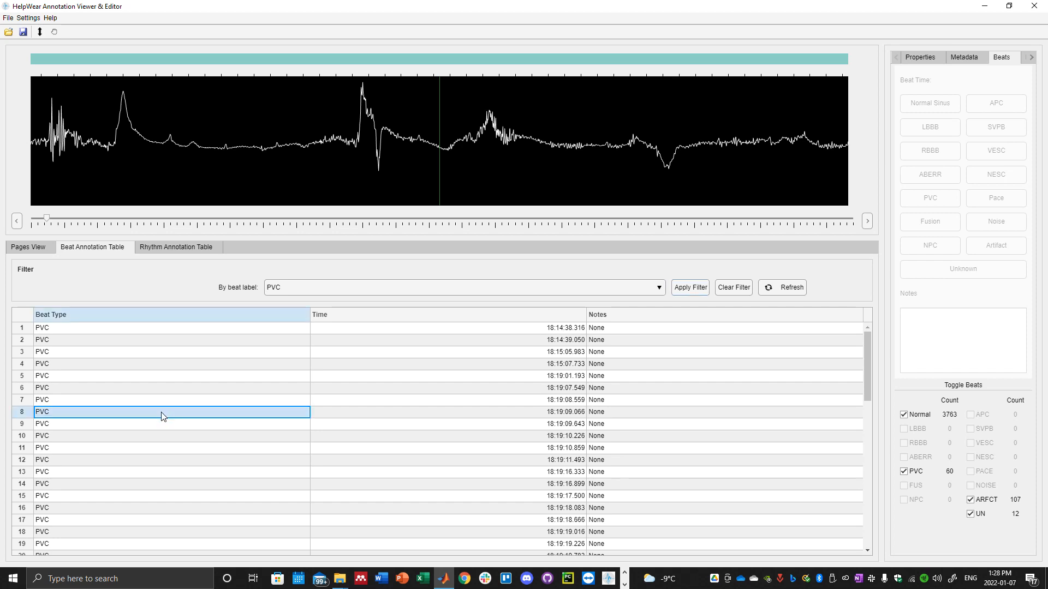
left_click(21, 417)
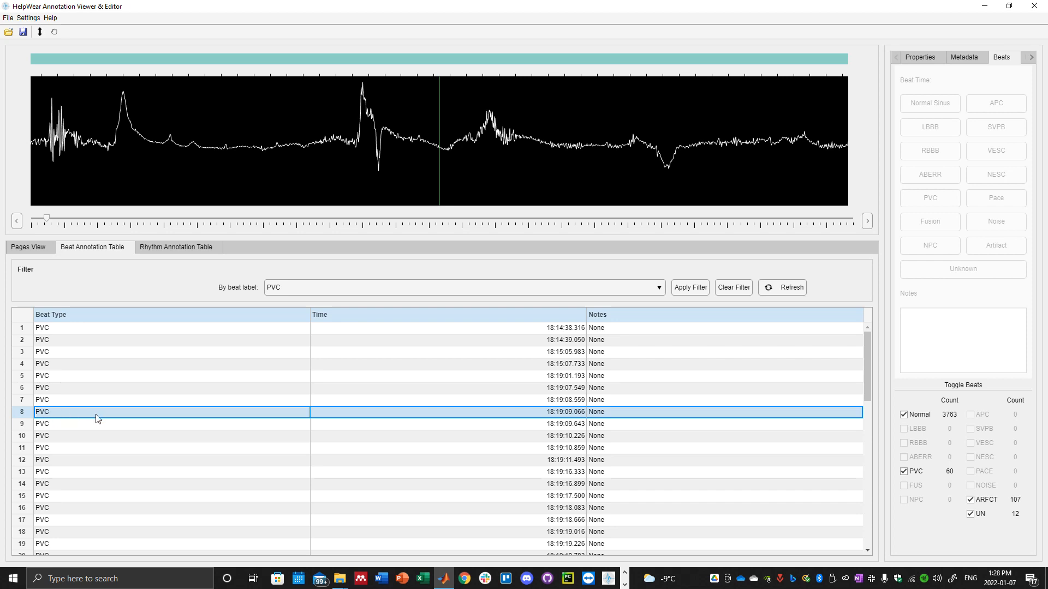
left_click(117, 416)
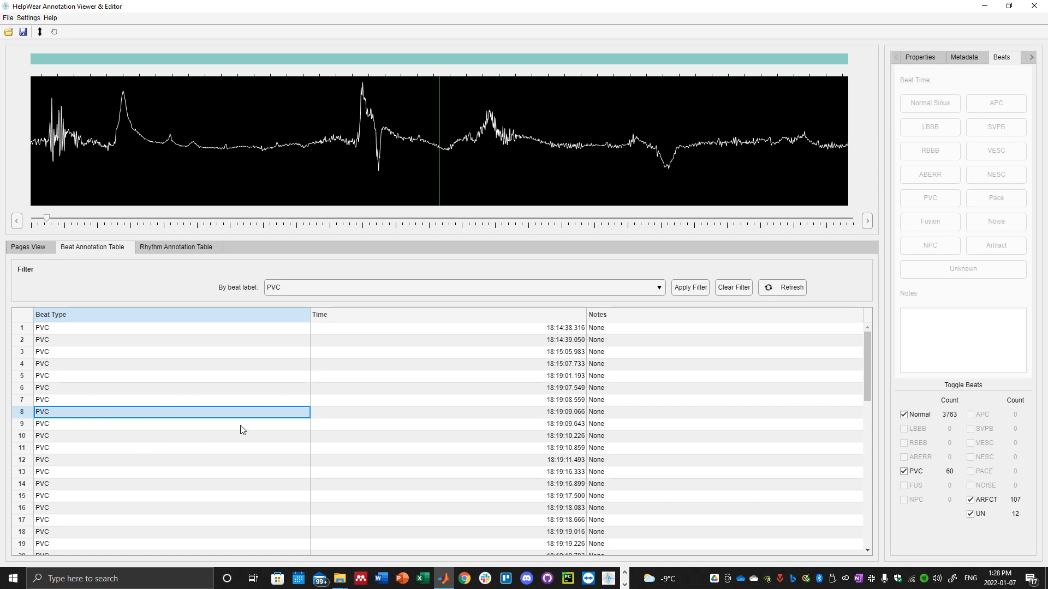
left_click(385, 412)
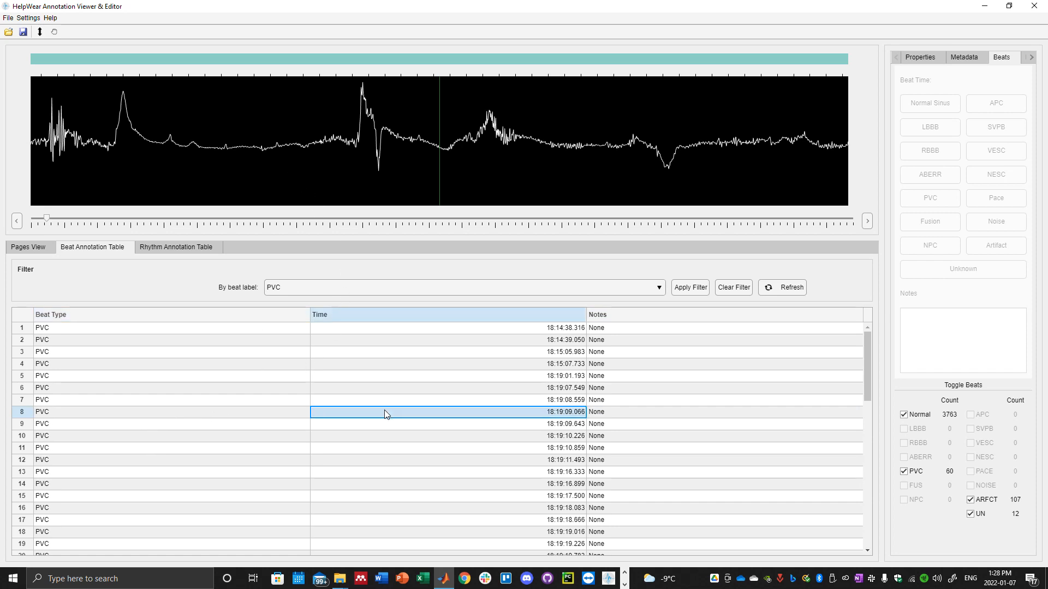
left_click(103, 414)
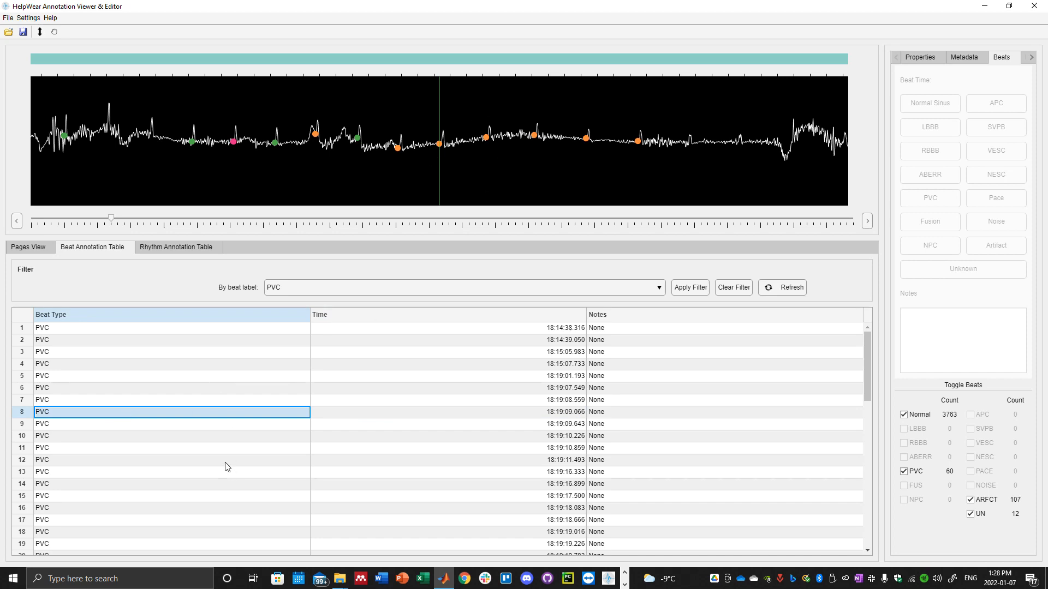
Filter the table by the Unknown label and jump the signal view to the beat at 18:26:57.566.
left_click(423, 288)
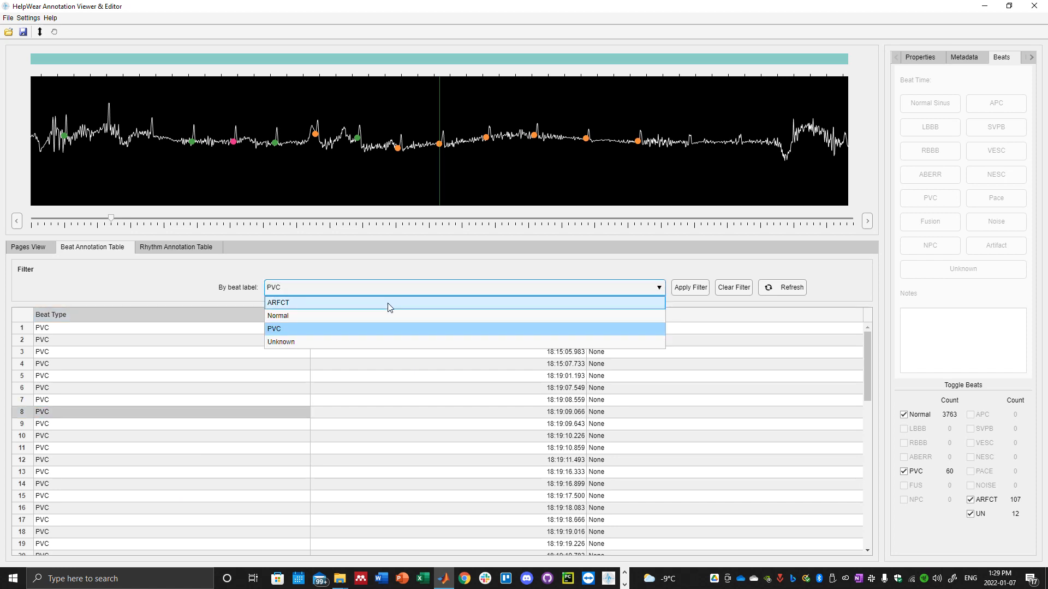
left_click(348, 342)
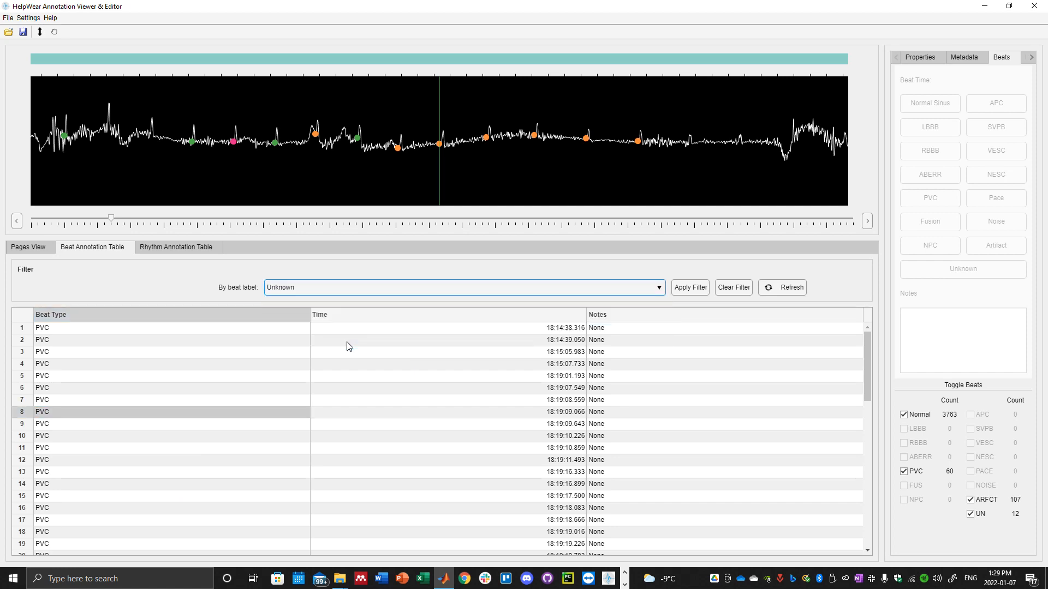
left_click(684, 290)
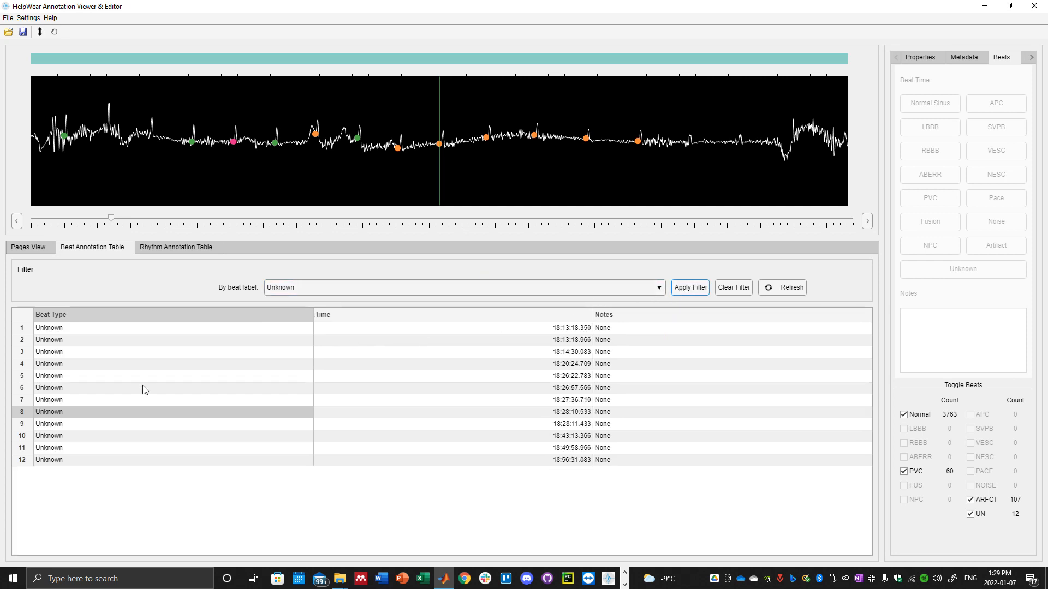
left_click(97, 389)
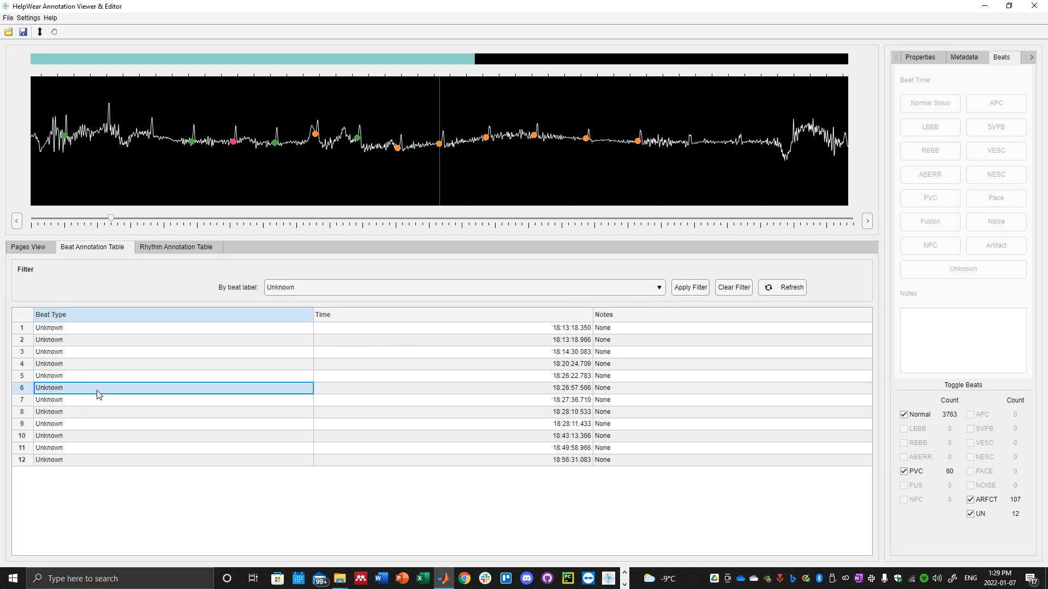
Try to delete the Unknown beat at 18:26:57.566 through the sixth row of the filtered table.
left_click(87, 426)
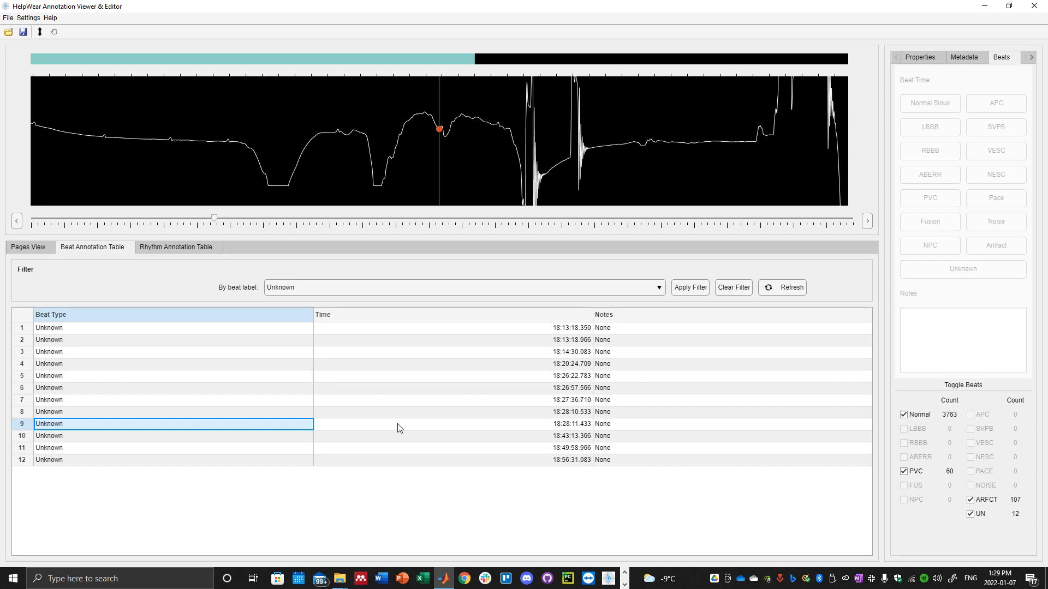
left_click(88, 390)
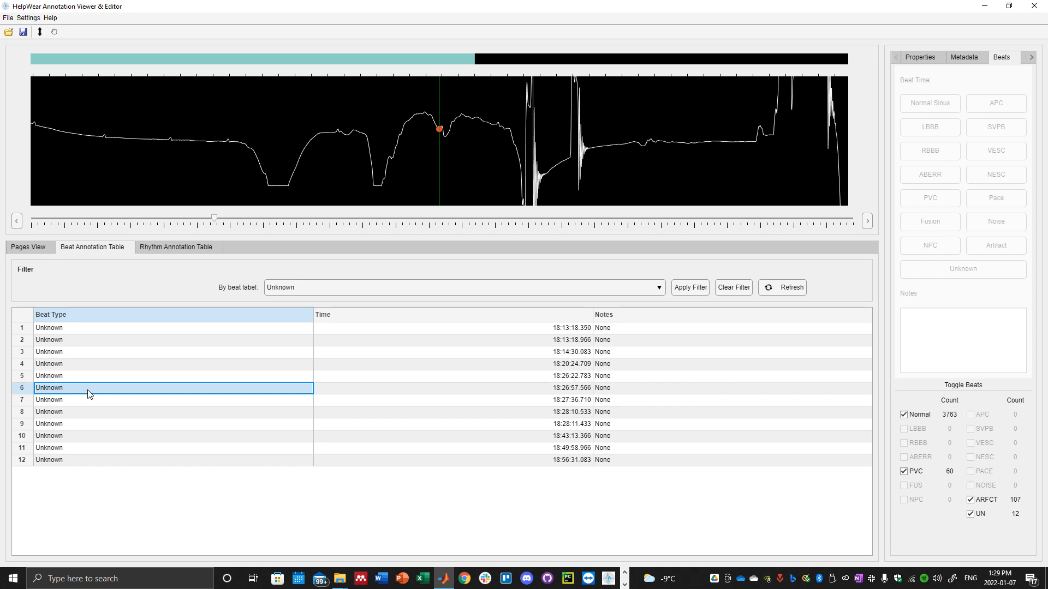
left_click(25, 391)
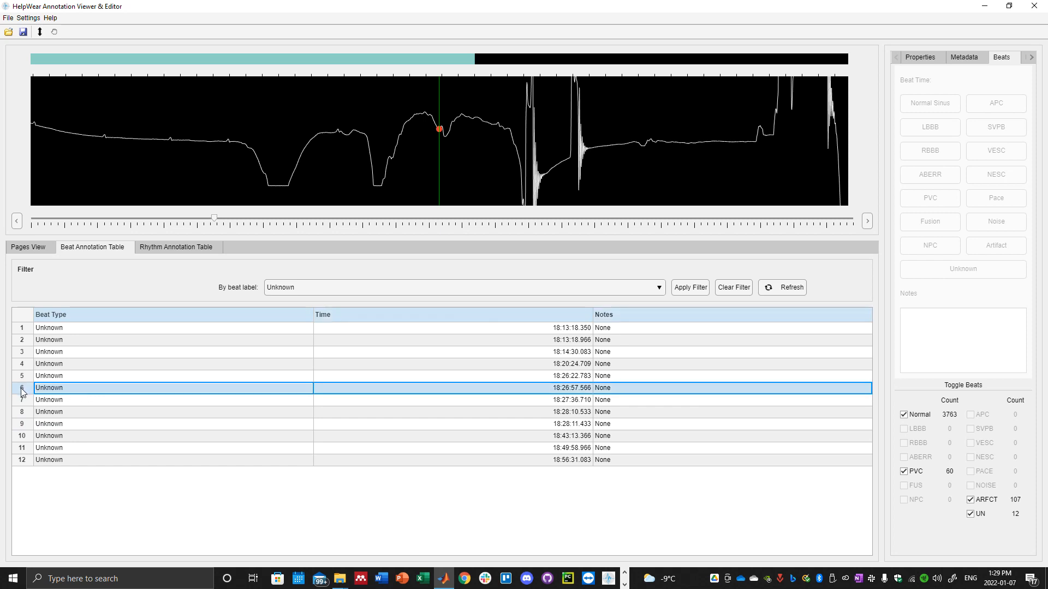
right_click(23, 393)
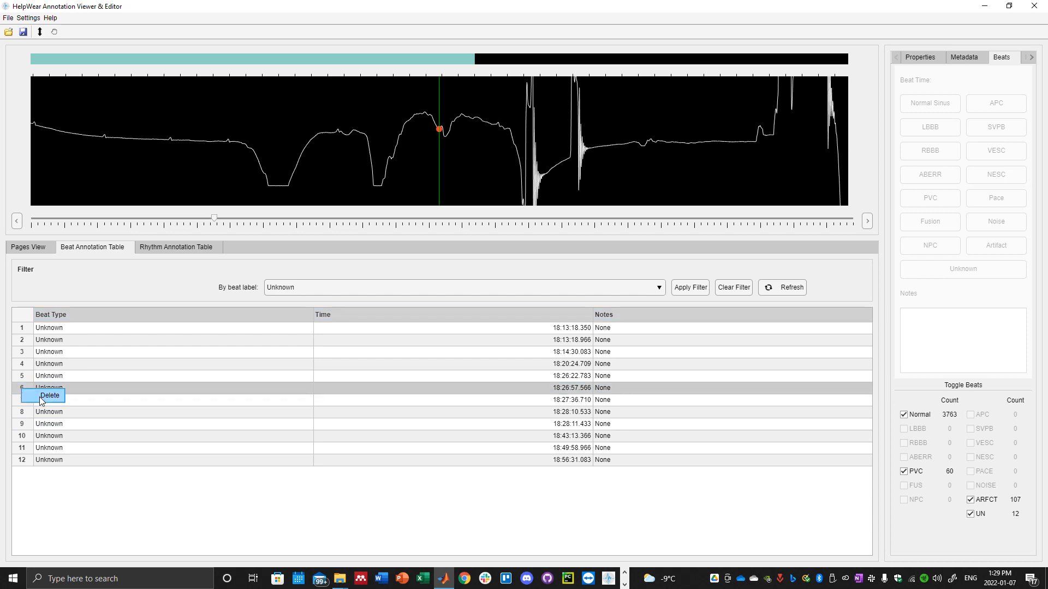
left_click(42, 401)
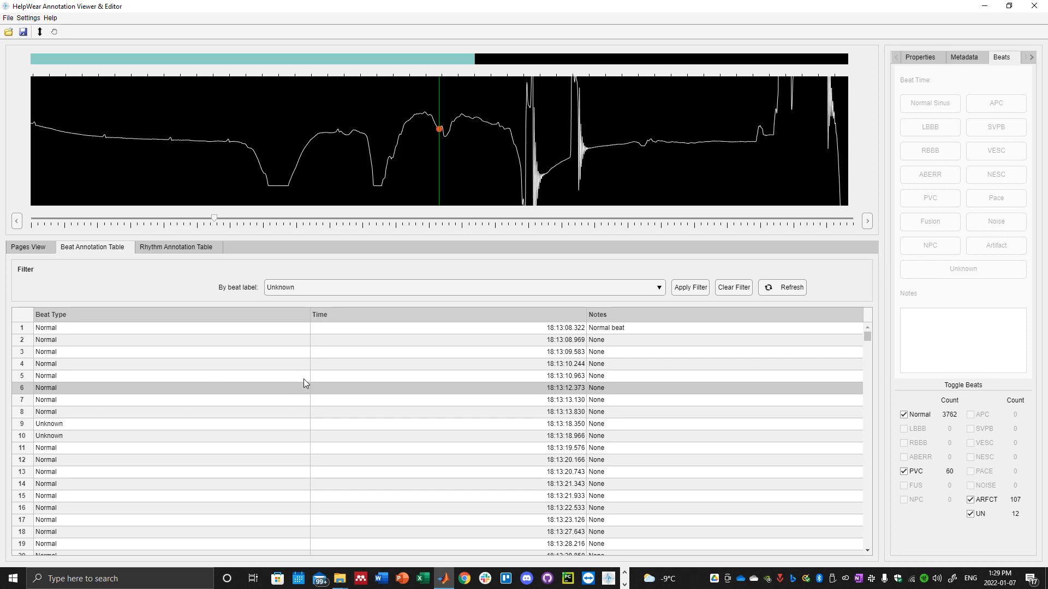
Refresh the beat annotation table and look through the annotated ECG signal in the pages view.
left_click(781, 290)
left_click(35, 245)
scroll(236, 389, "down", 2)
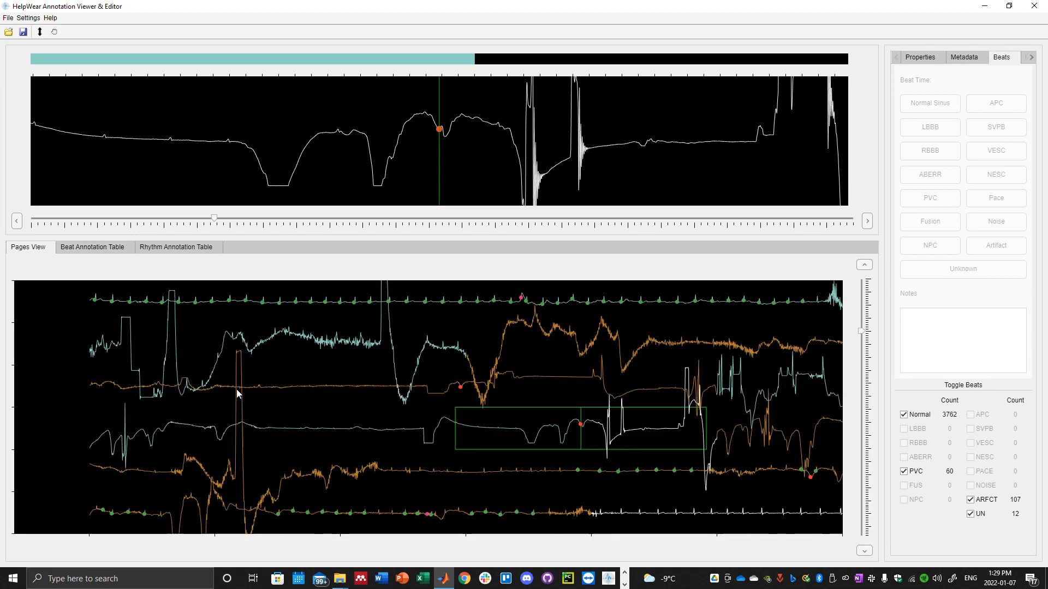
scroll(237, 391, "down", 5)
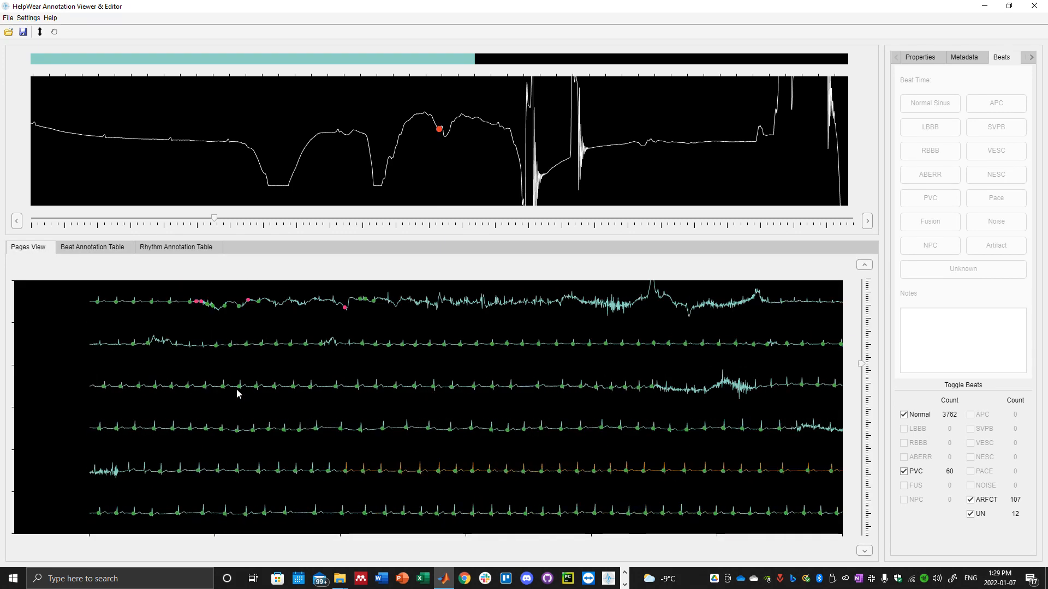
scroll(237, 391, "down", 5)
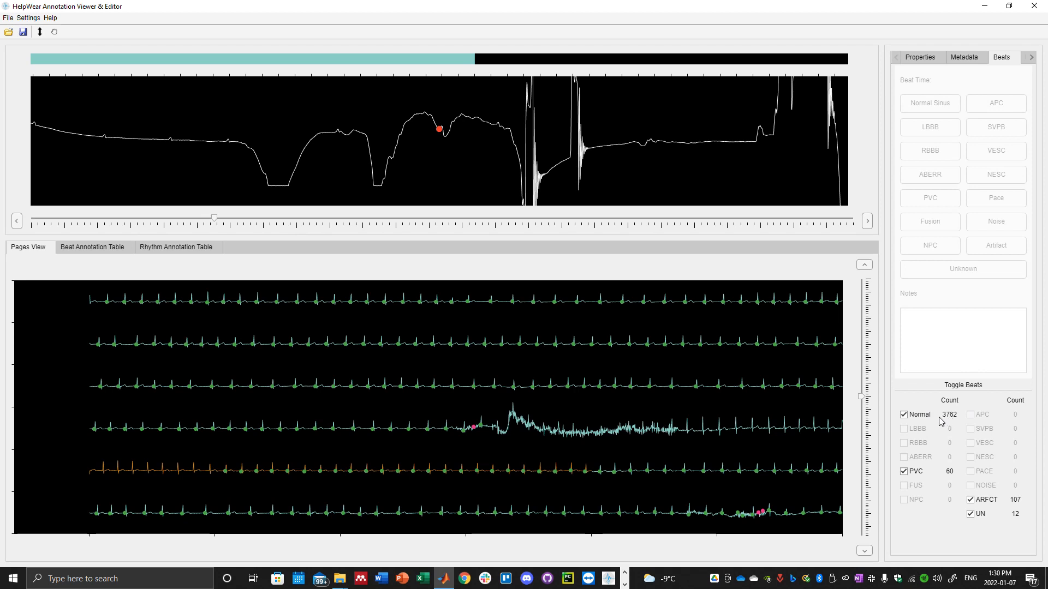
Hide the Normal, Artifact and Unknown beat markers, leaving only the PVC beats displayed.
left_click(904, 415)
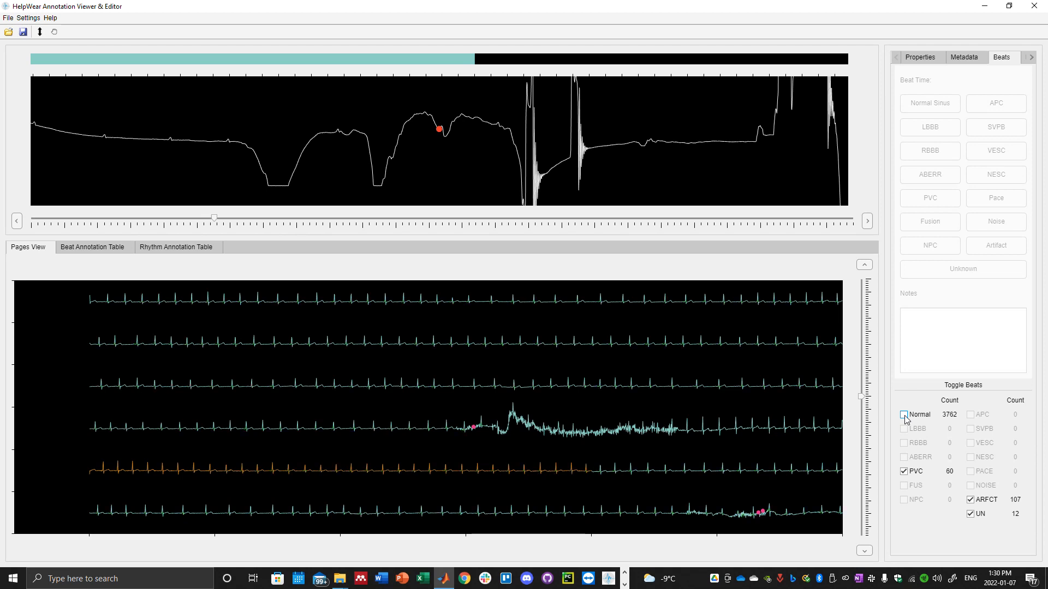
left_click(971, 500)
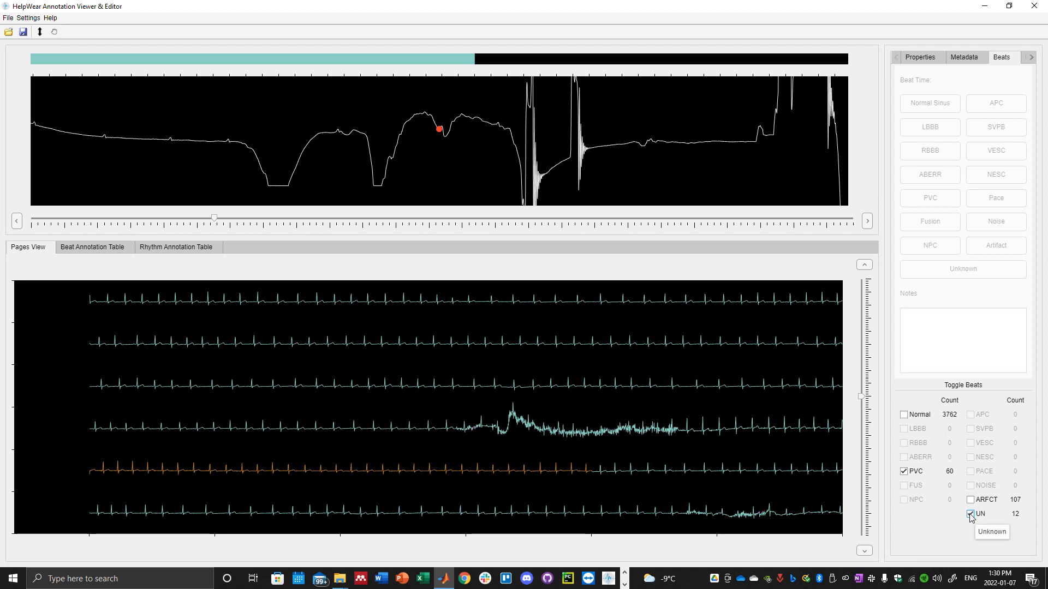
left_click(968, 514)
Find PVC beats in the earlier ECG pages and inspect several of them in the detailed signal view.
scroll(580, 471, "up", 5)
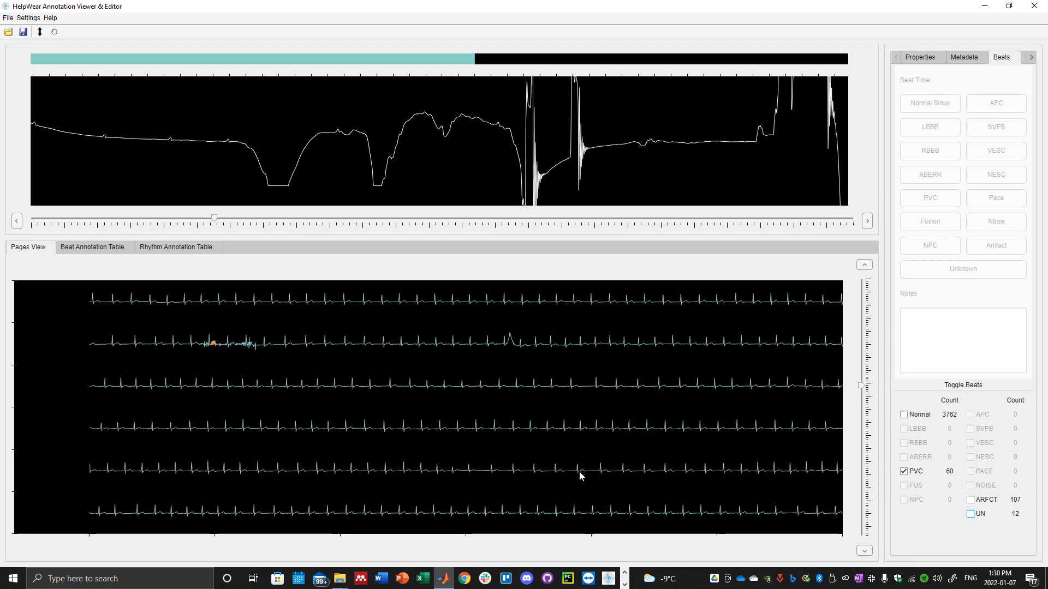
scroll(580, 473, "up", 5)
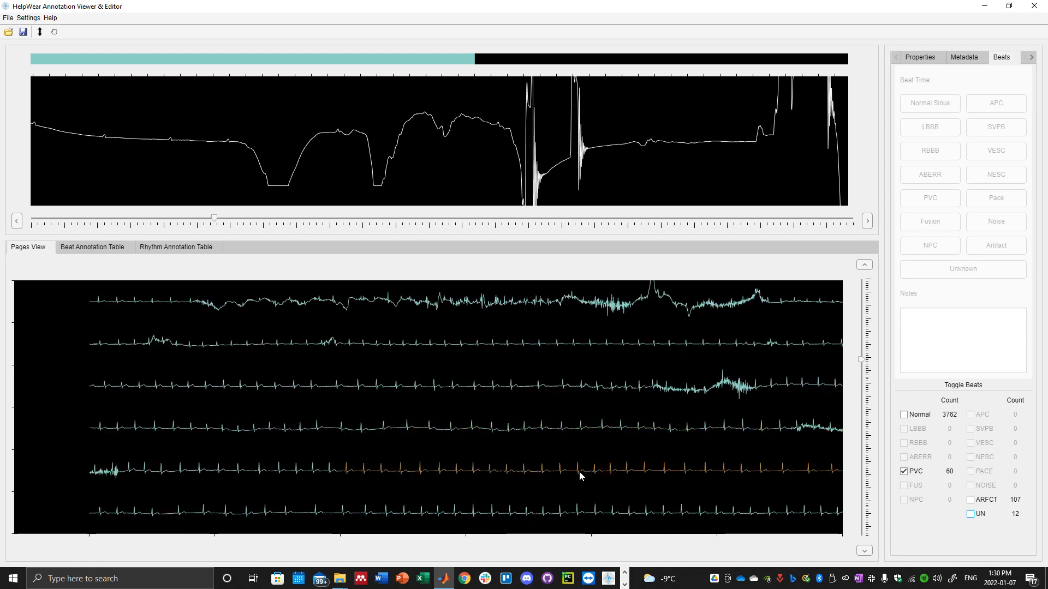
scroll(579, 471, "up", 5)
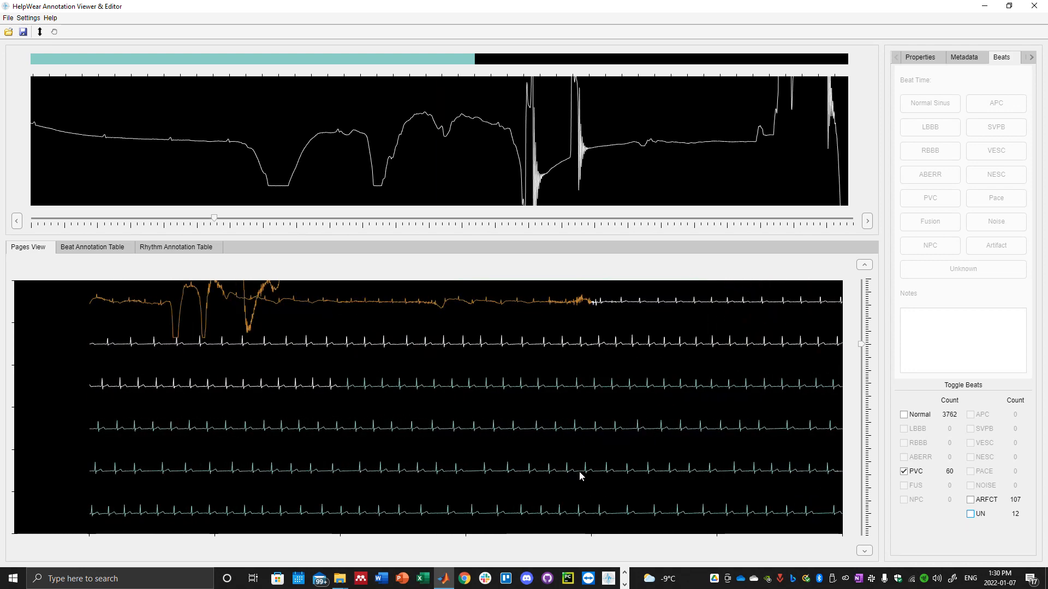
scroll(579, 471, "up", 5)
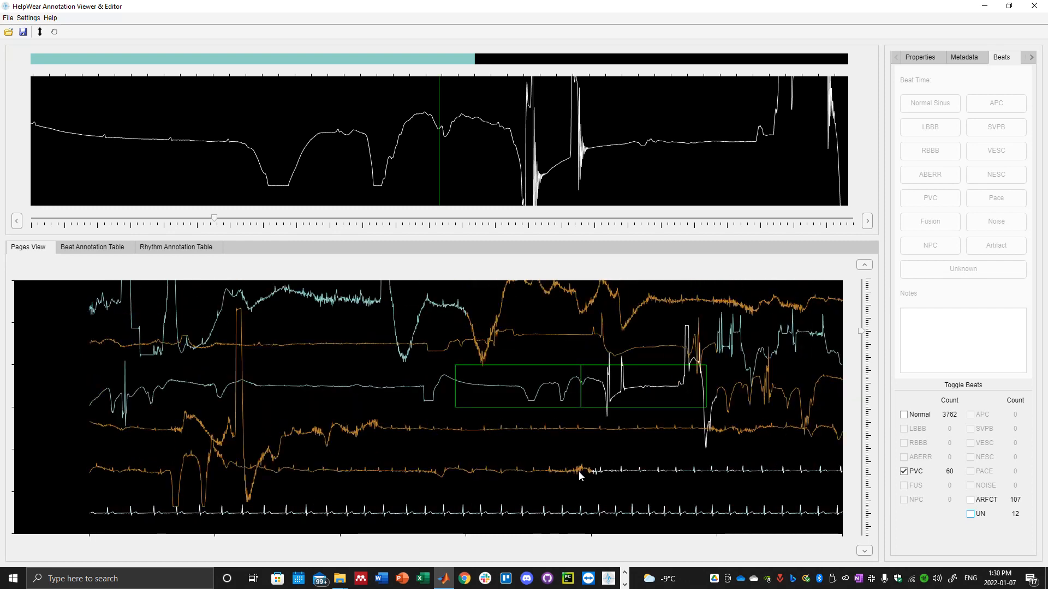
scroll(580, 470, "up", 5)
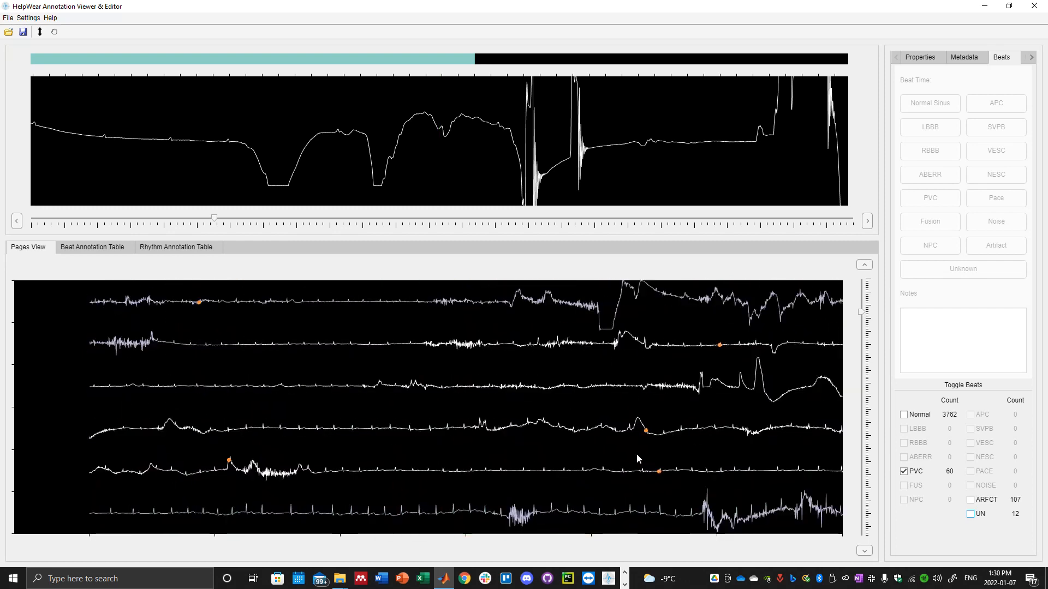
left_click(653, 431)
left_click(662, 477)
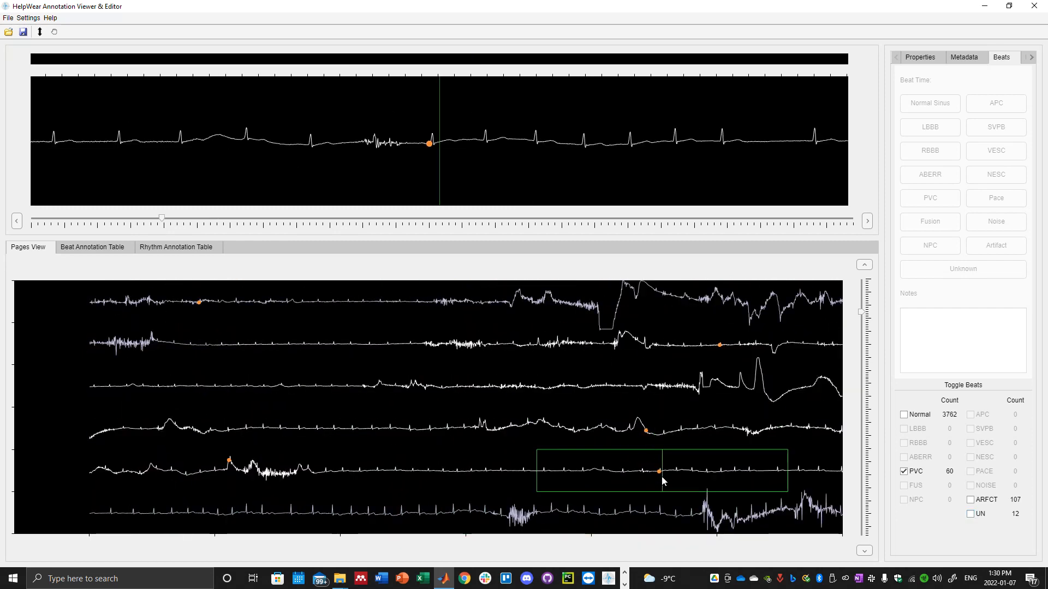
left_click(722, 357)
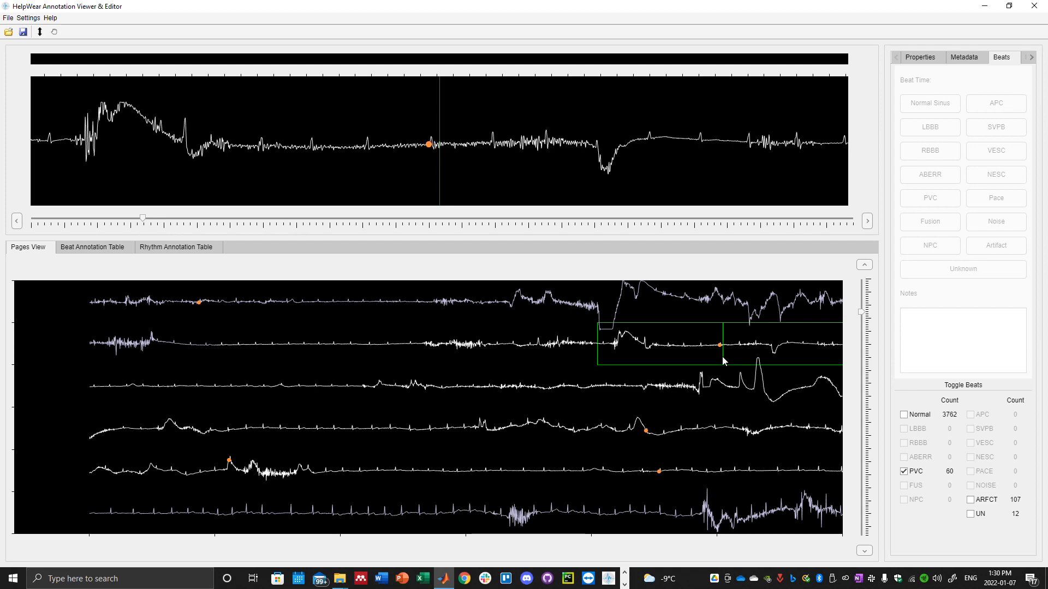
left_click(654, 471)
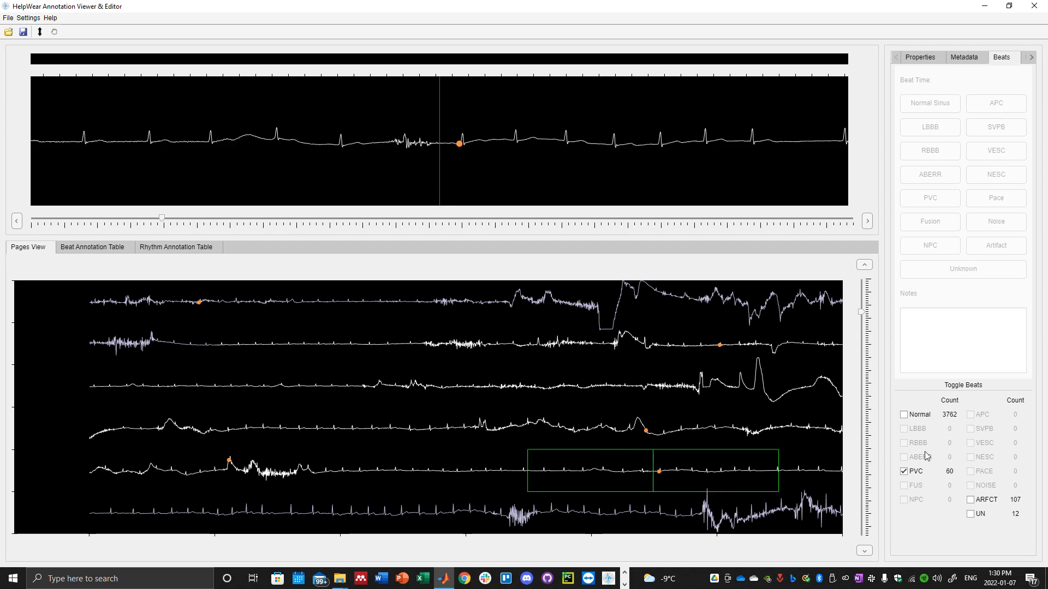
Show the Normal, Artifact and Unknown beat markers again and review them across the earliest pages of the recording.
left_click(904, 415)
left_click(970, 500)
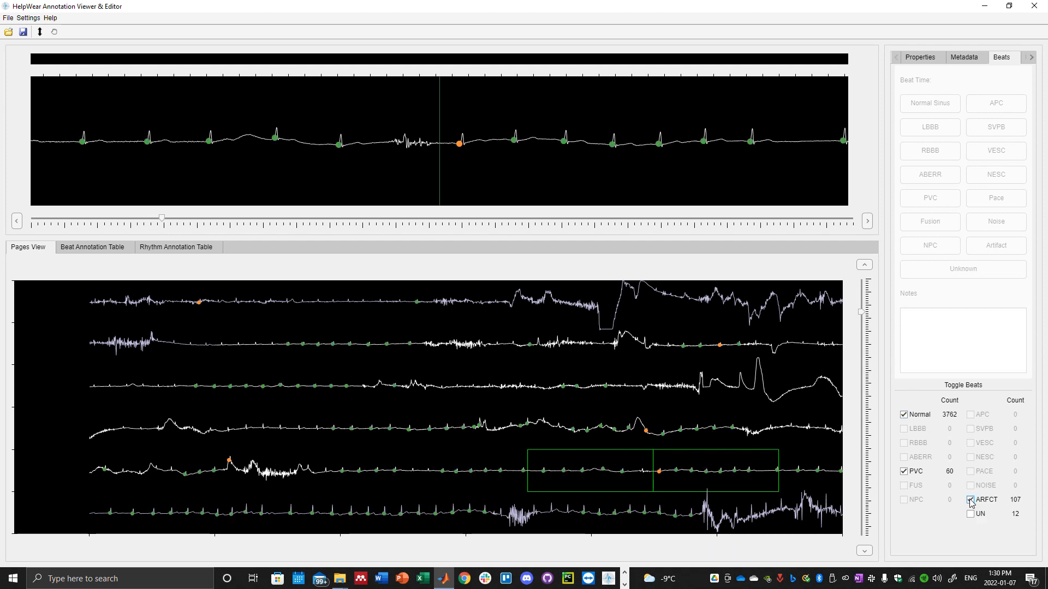
scroll(566, 433, "up", 5)
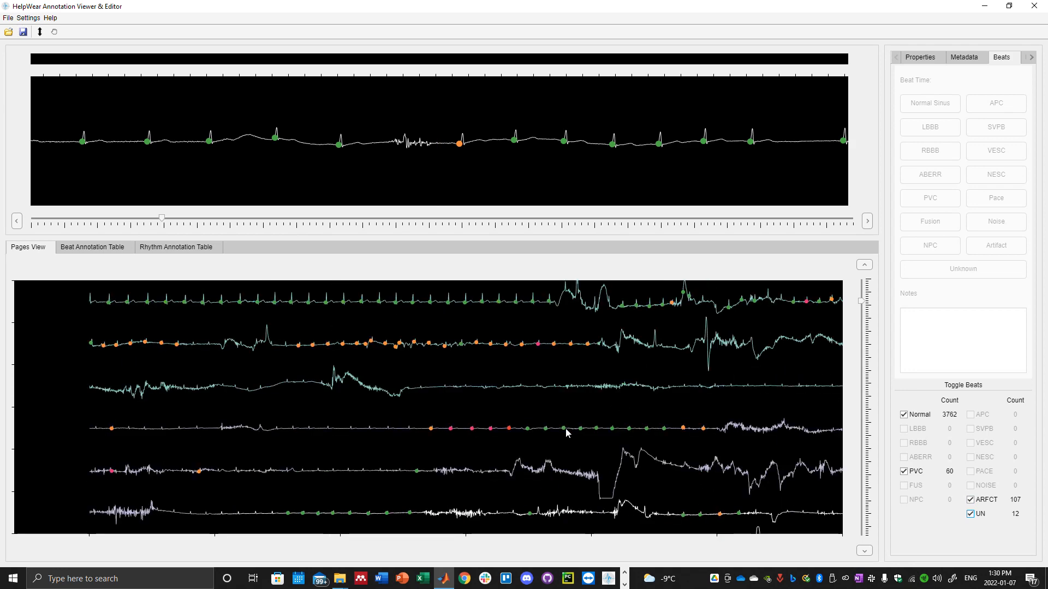
scroll(566, 432, "up", 3)
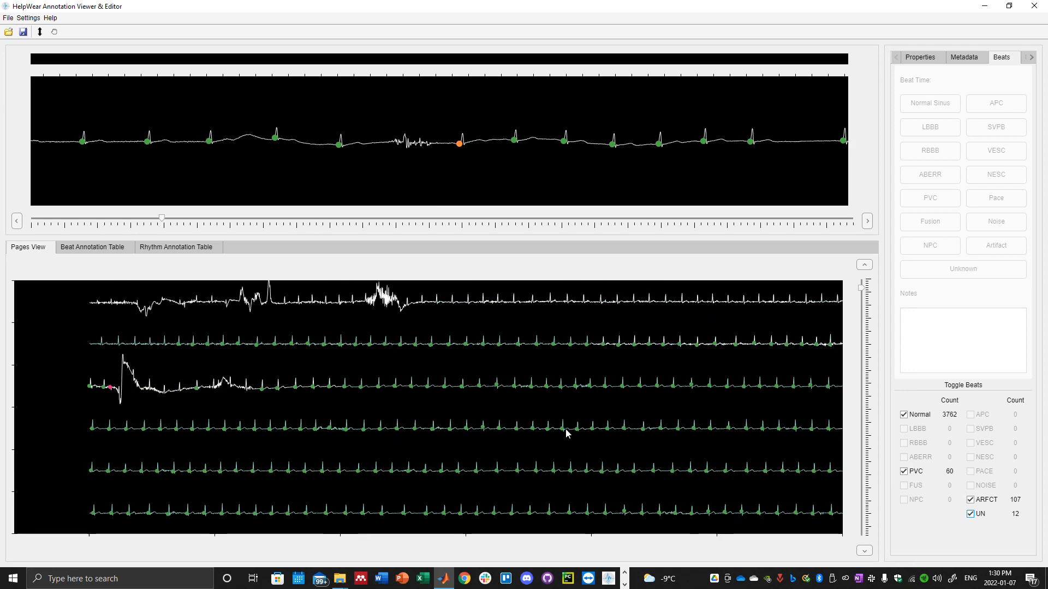
scroll(565, 433, "up", 4)
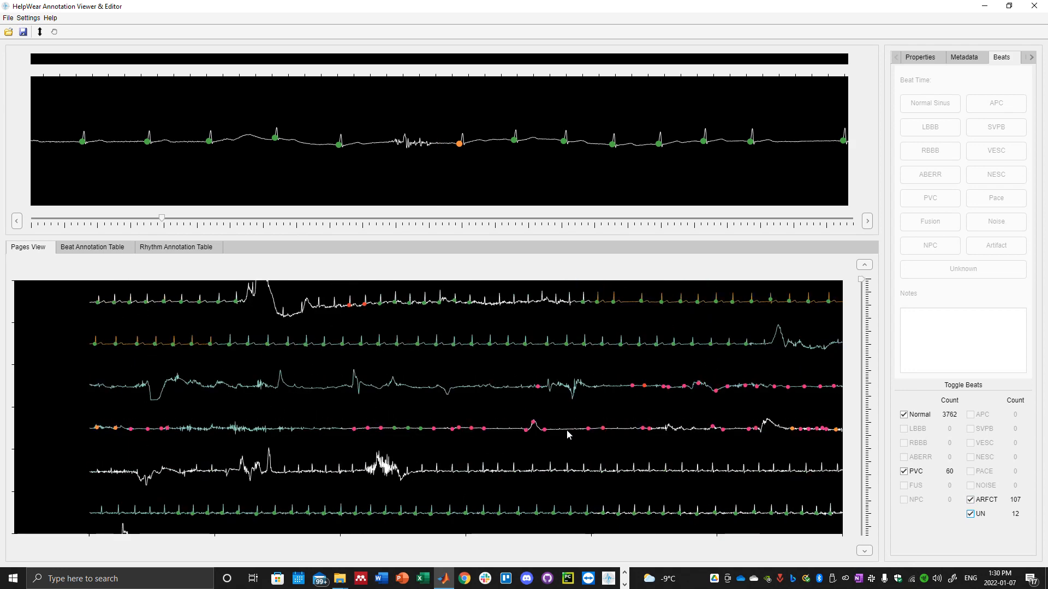